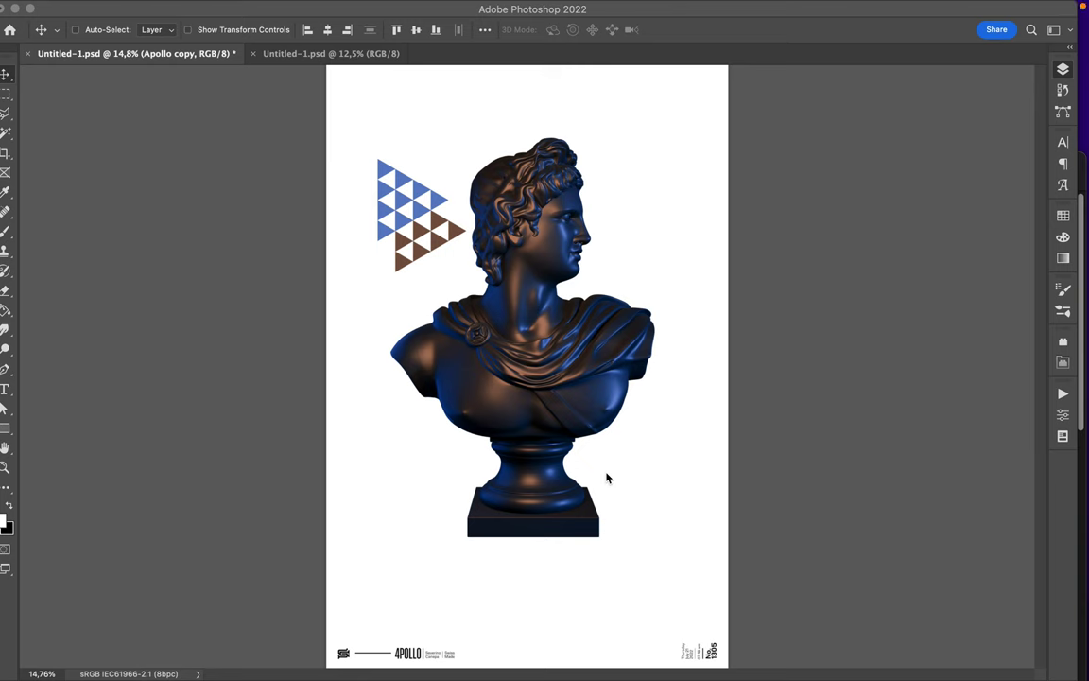
Step: Test a rectangle in Exclusion, then Difference, blending, sampling tan and blue from the bust
key("F7")
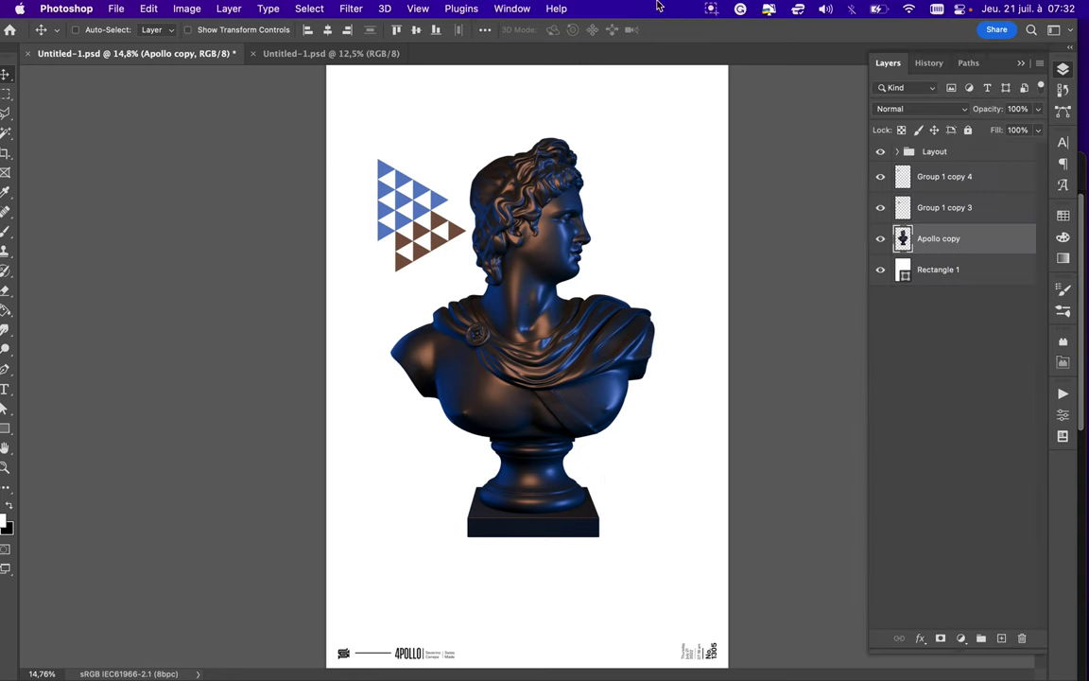
key("u")
left_click(156, 29)
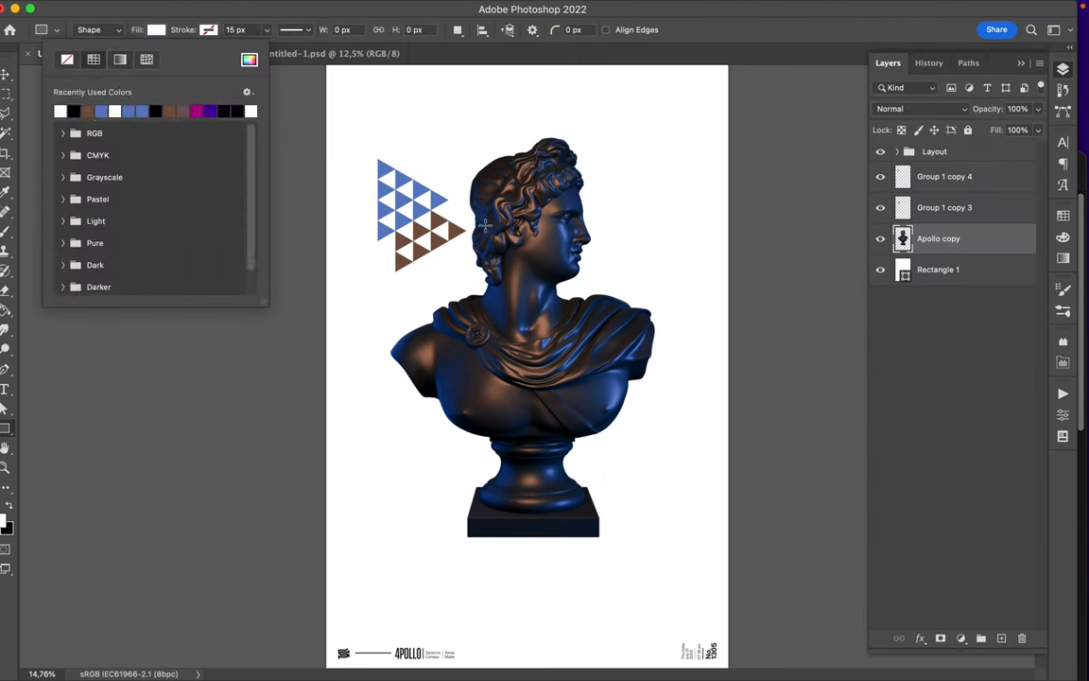
left_click(931, 109)
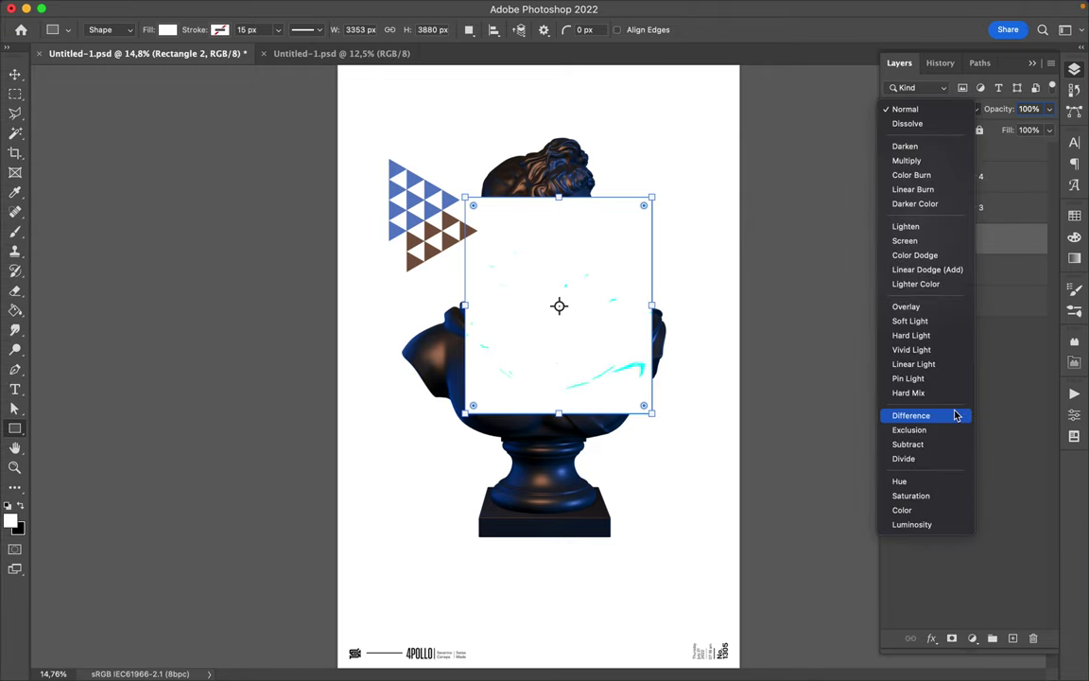
left_click(931, 430)
key("i")
left_click(454, 267)
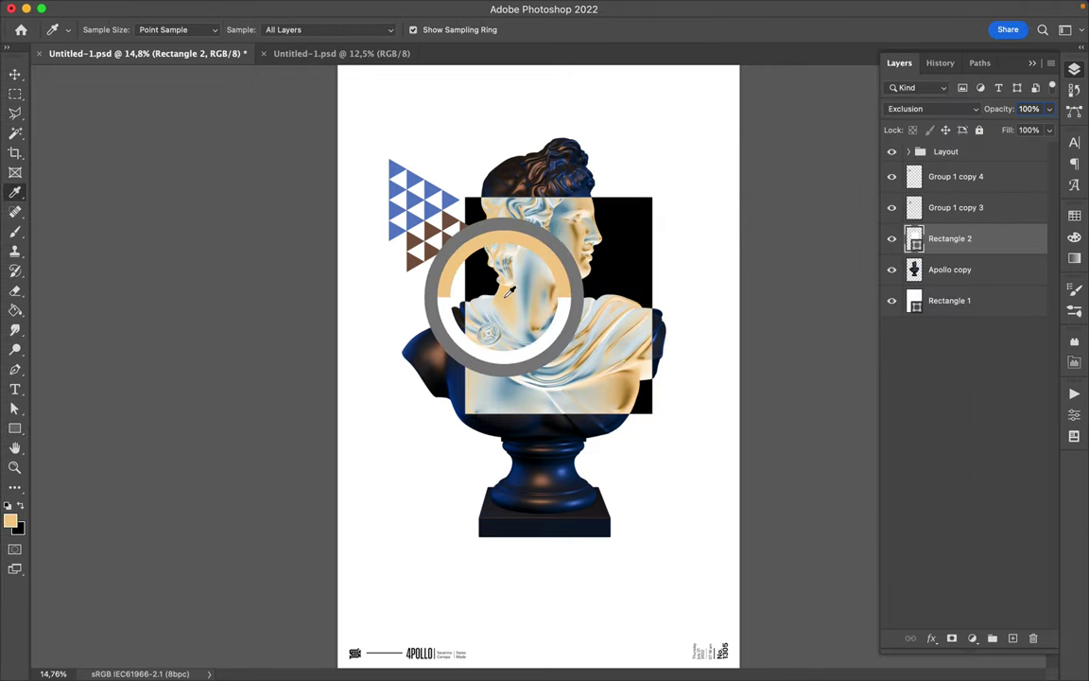
left_click(931, 109)
left_click(910, 239)
left_click_drag(512, 267, 558, 319)
Step: Delete test Rectangle 2 and give Rectangle 1 a gradient fill with a tan stop
key("v")
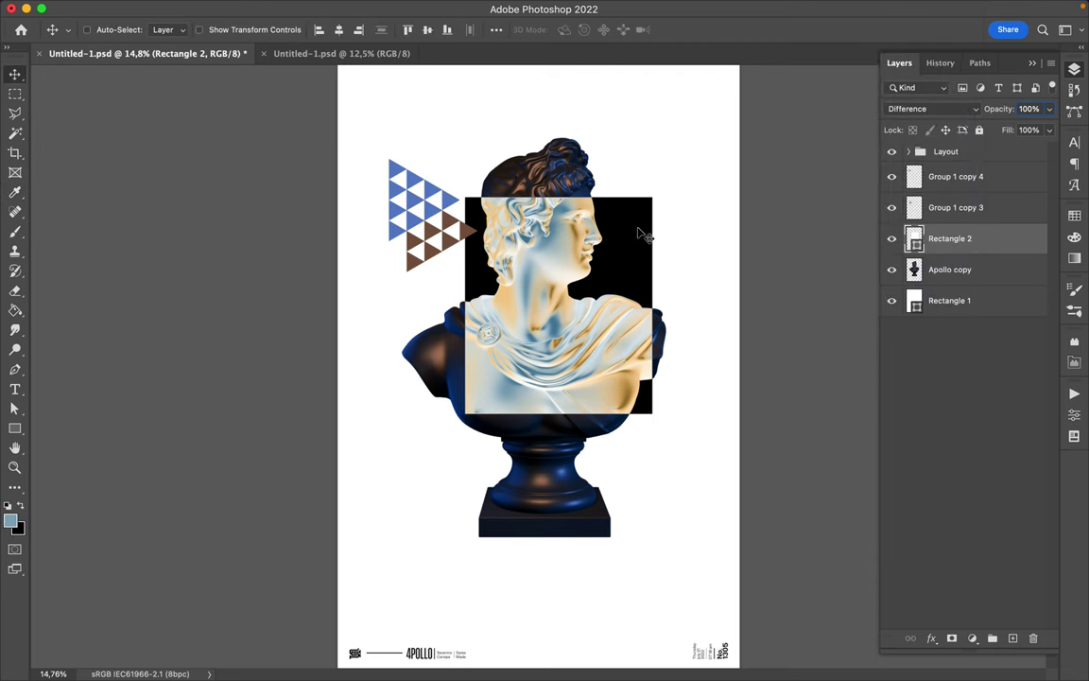
key("Delete")
left_click(949, 272)
key("a")
left_click(225, 29)
left_click(163, 60)
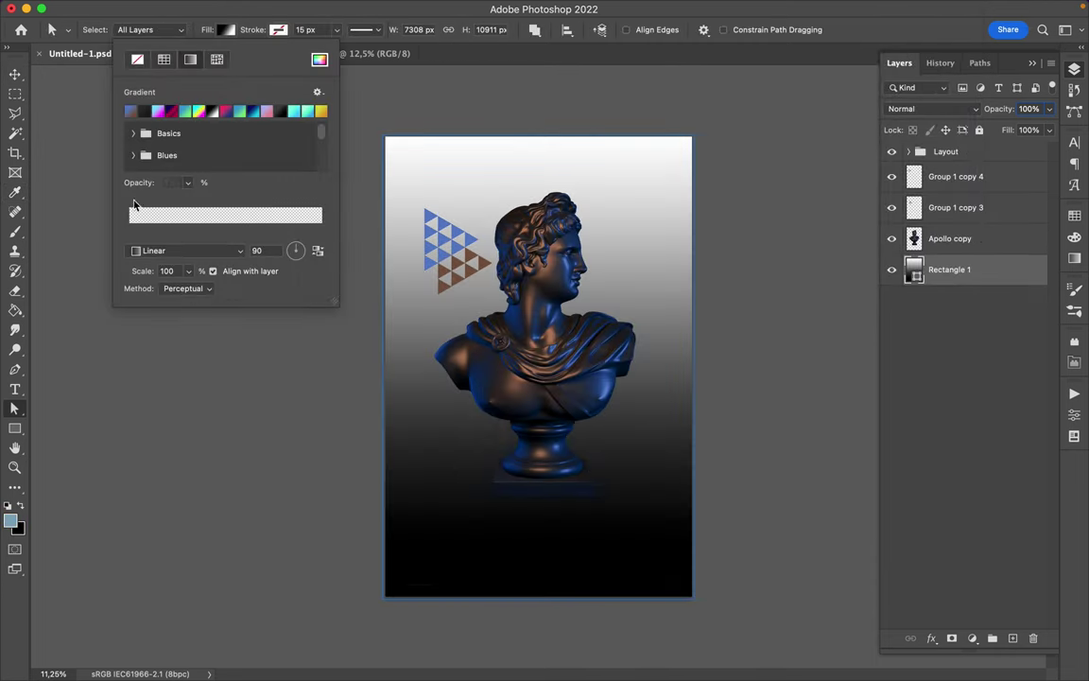
left_click(133, 113)
double_click(130, 232)
left_click(669, 331)
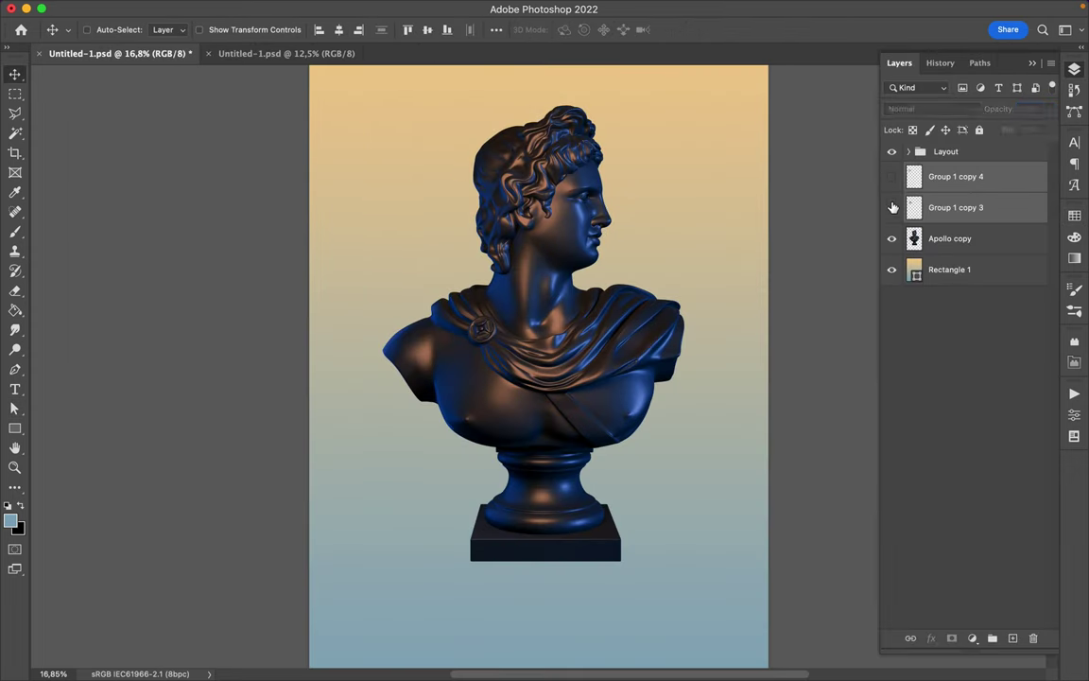
Step: Hide the Group 1 copy 4 and copy 3 triangles and start scaling the bust to 120%
left_click(892, 207)
left_click(949, 238)
key("ctrl+t")
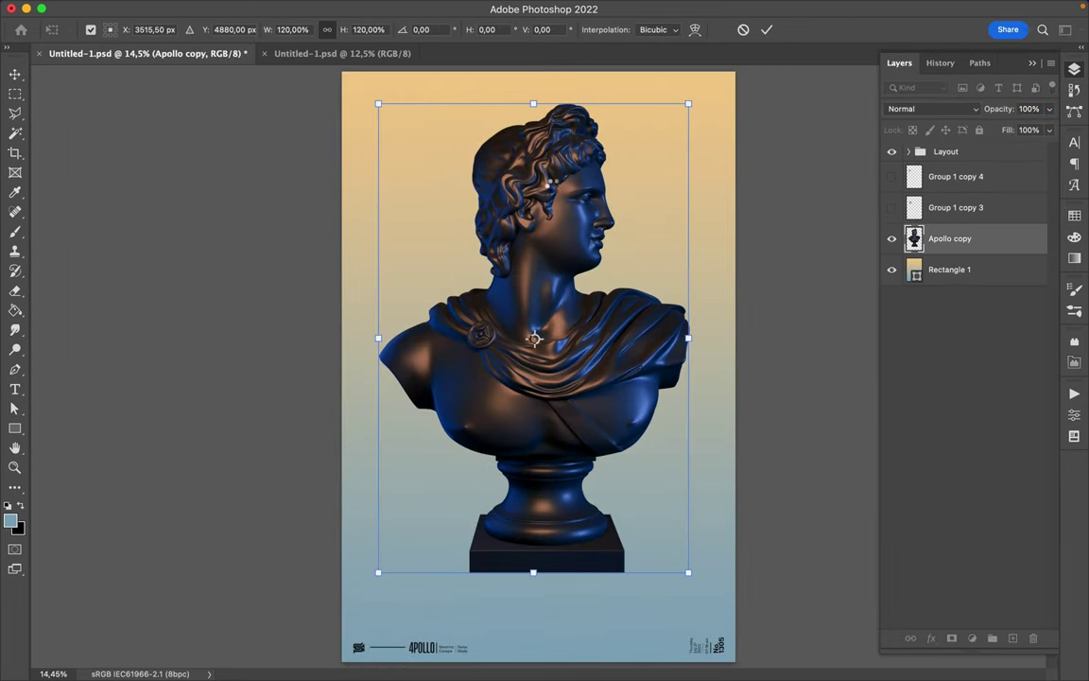
Step: Commit and position the enlarged bust, then set its duplicate Apollo copy 2 to Color Dodge
key("Return")
left_click_drag(506, 180, 501, 187)
left_click(931, 109)
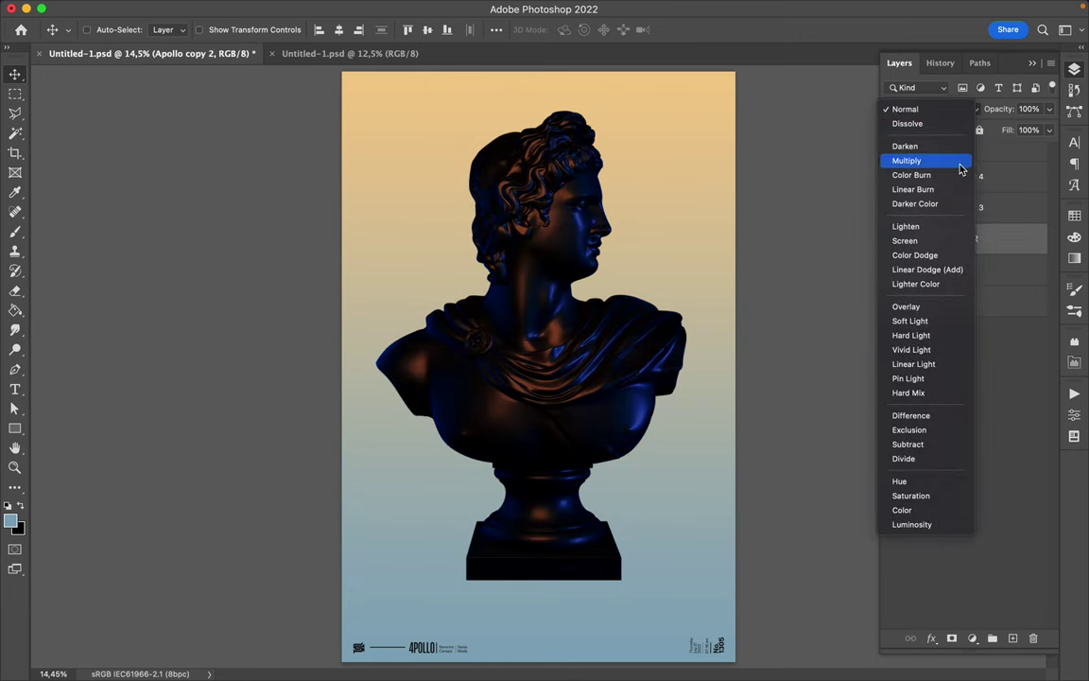
left_click(936, 256)
Step: Duplicate it again as Apollo copy 3 and set that copy back to Normal blending
key("ctrl+j")
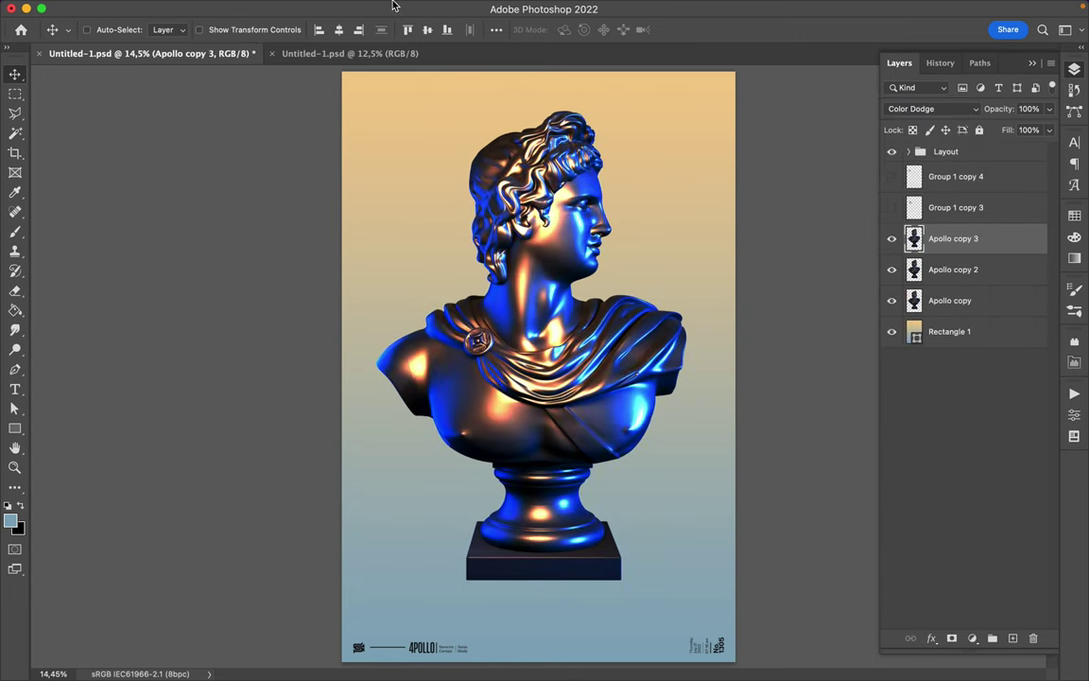
left_click(931, 109)
left_click(907, 11)
left_click(351, 9)
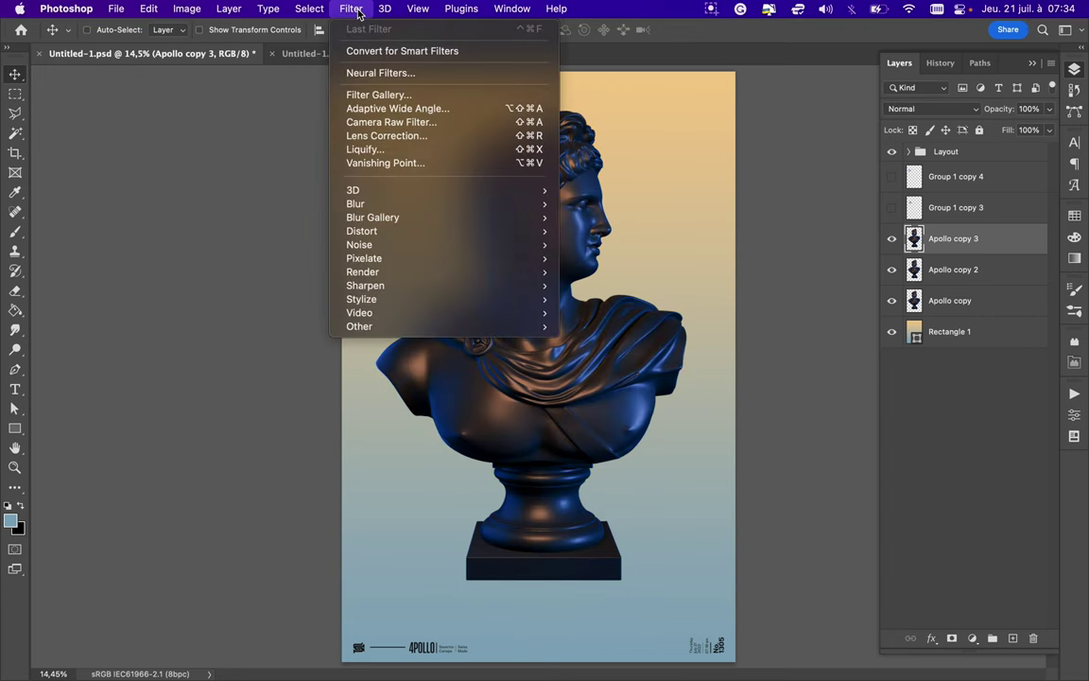
Step: Apply monochromatic Add Noise of about 268% to Apollo copy 3
mouse_move(359, 245)
left_click(529, 244)
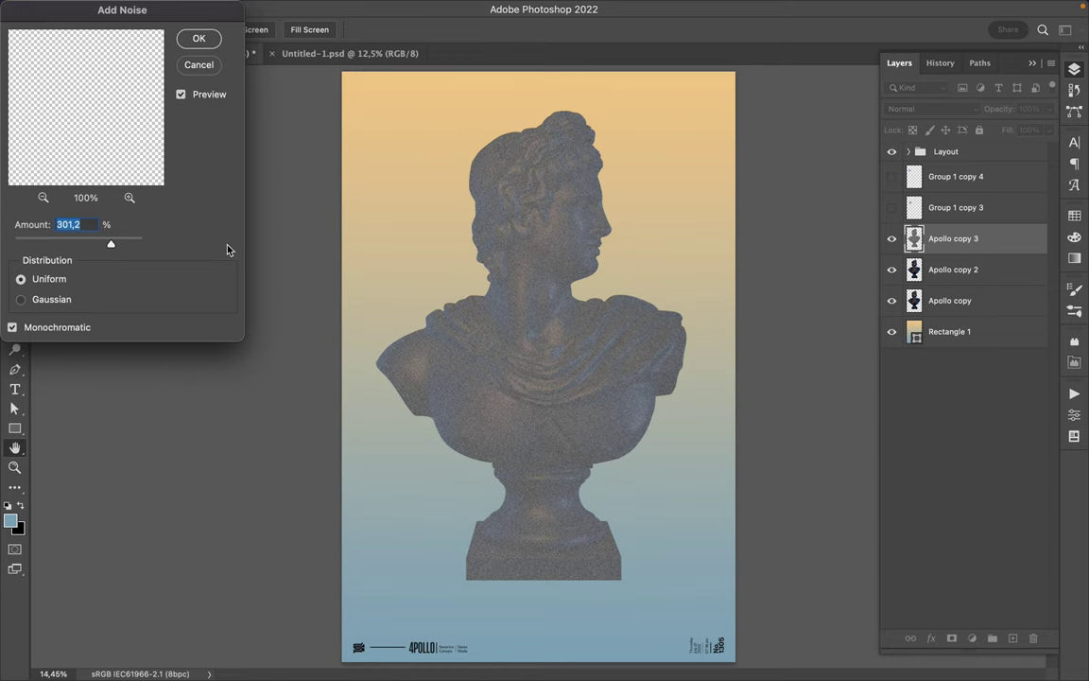
left_click_drag(111, 244, 102, 244)
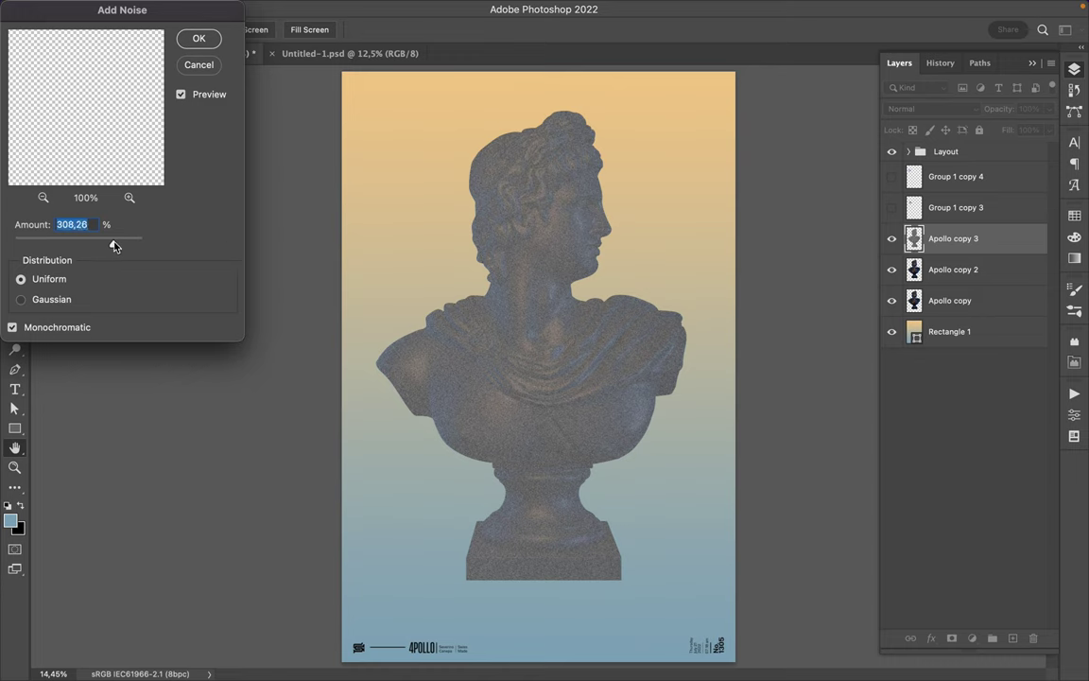
left_click(199, 39)
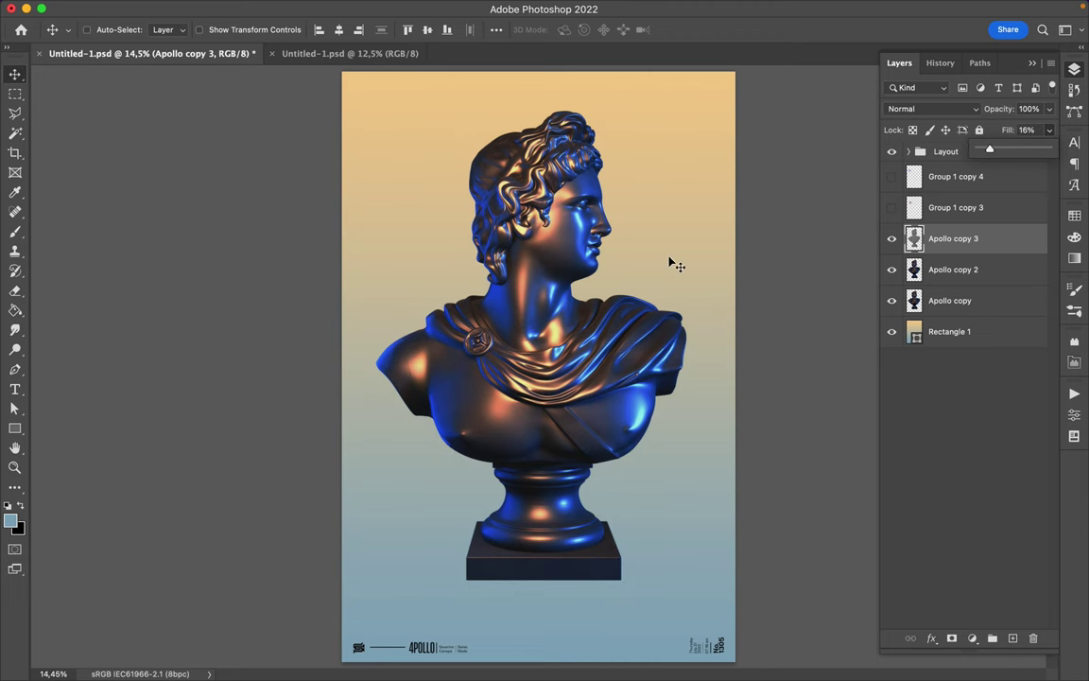
Step: Zoom in to check the 5% fill grain, then select Apollo copy 2 and fit the poster
scroll(530, 371, "up", 3)
scroll(529, 373, "up", 2)
scroll(529, 376, "up", 1)
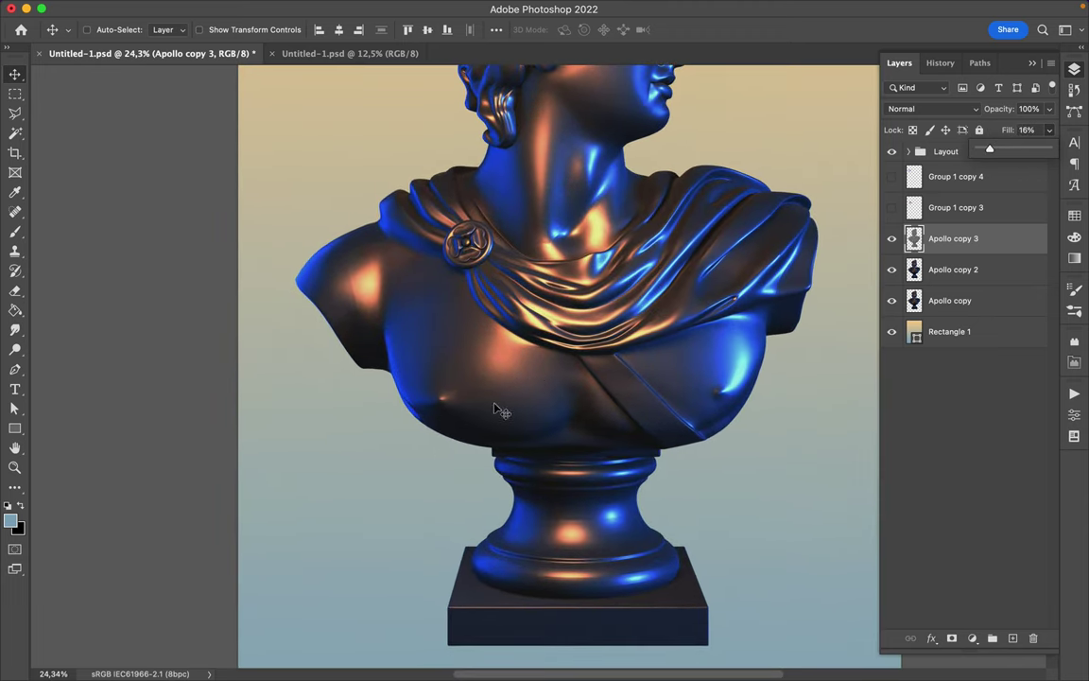
scroll(516, 378, "up", 3)
scroll(507, 378, "up", 3)
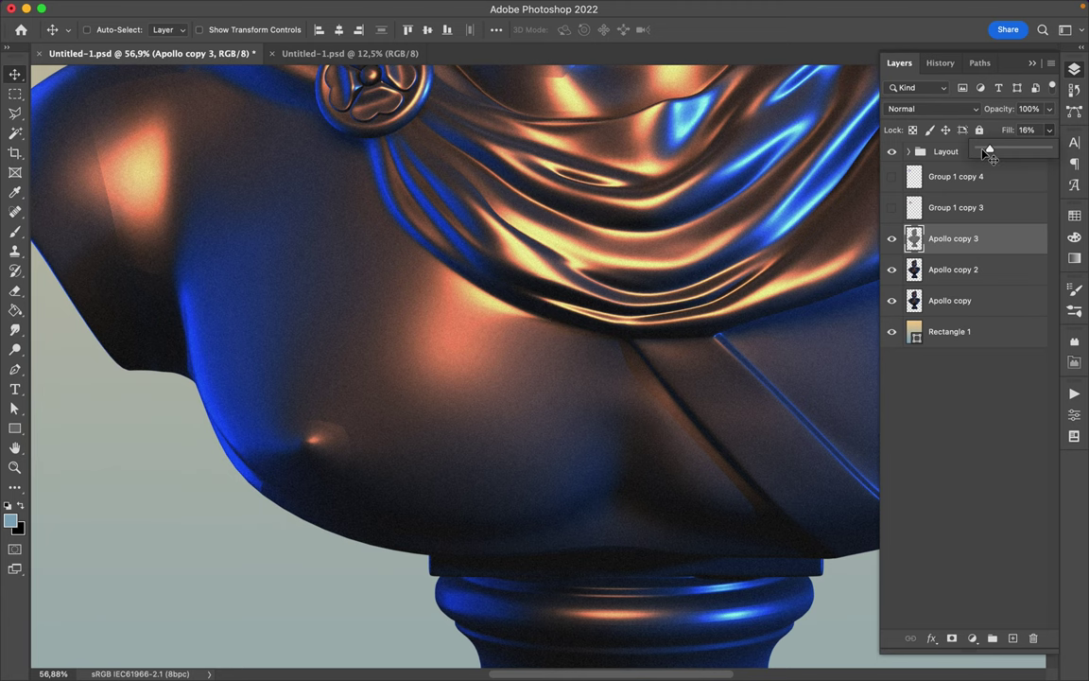
scroll(797, 260, "up", 4)
scroll(796, 260, "up", 4)
scroll(797, 260, "up", 4)
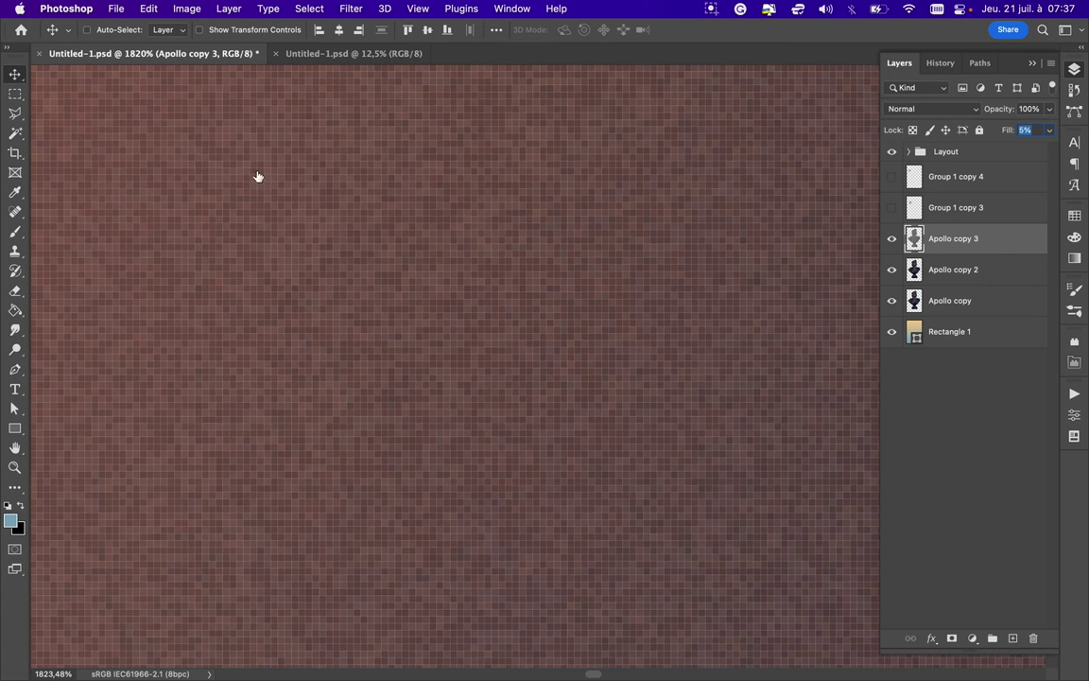
key("alt+bracketleft")
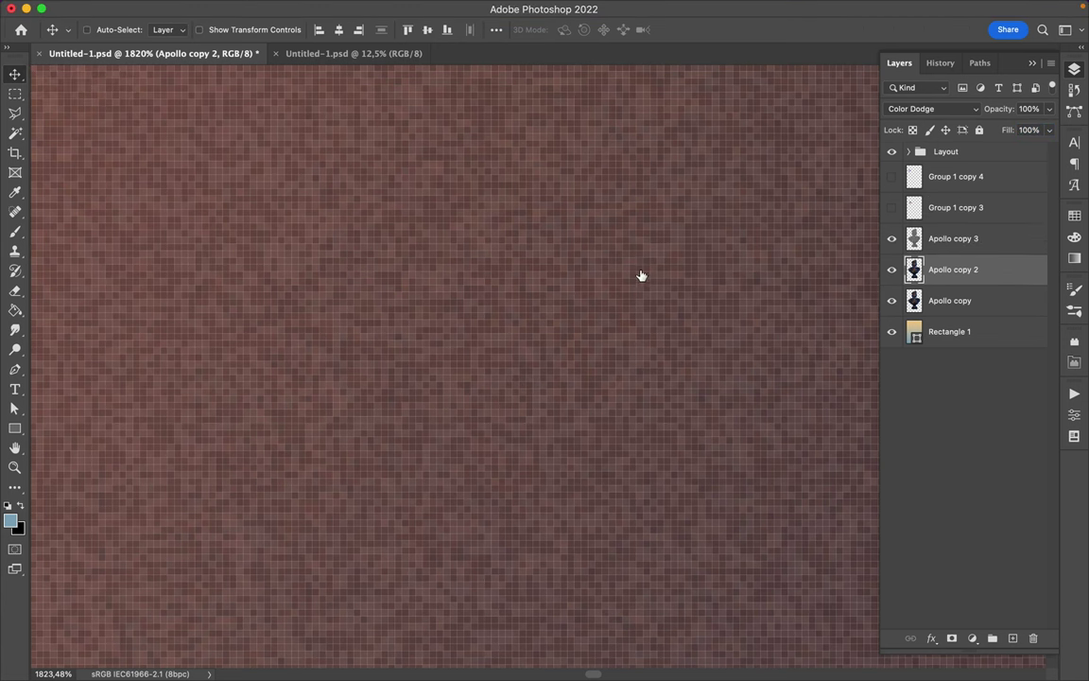
key("super+0")
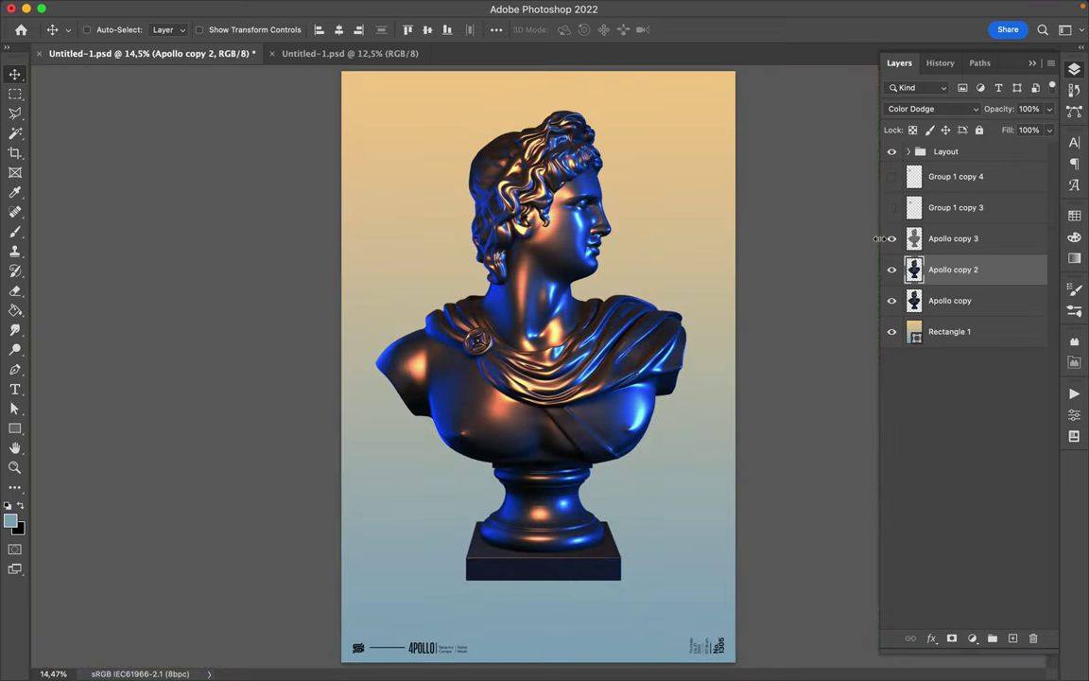
scroll(624, 351, "up", 2)
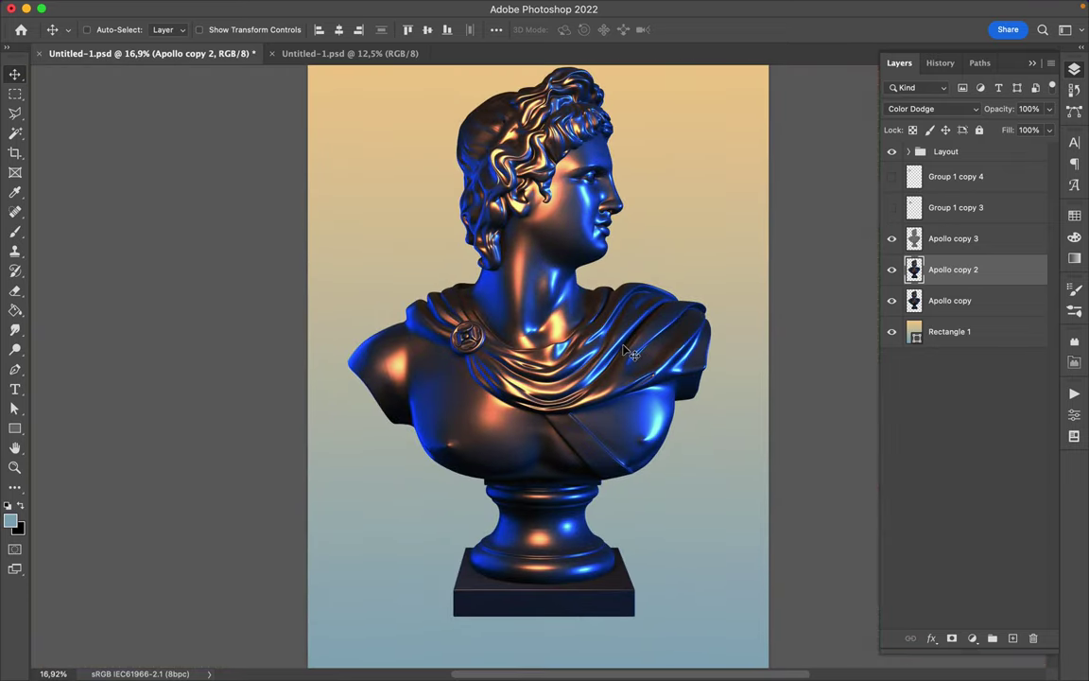
Step: Select the bust layers, then make Apollo copy 2 the only active layer
key("alt+bracketright")
key("shift+alt+bracketleft")
key("shift+alt+bracketleft")
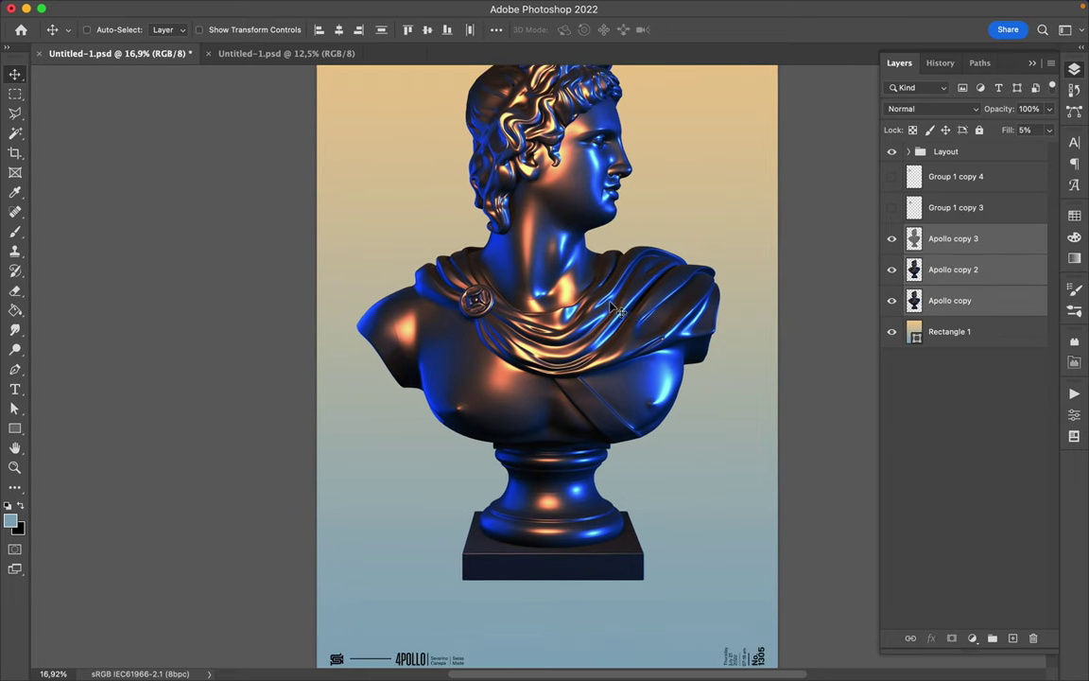
left_click_drag(615, 319, 614, 331)
left_click(936, 242)
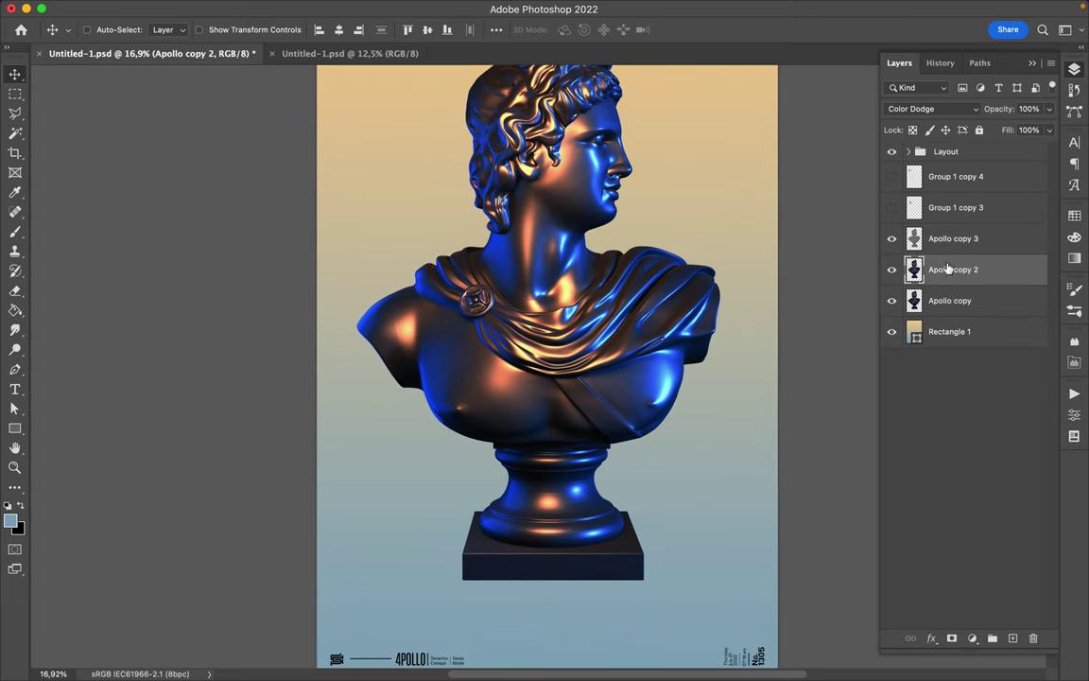
Step: Alt-drag Apollo copy 2 above copy 3 as Apollo copy 4, in Overlay at 11% fill
left_click_drag(948, 268, 944, 232)
left_click(931, 109)
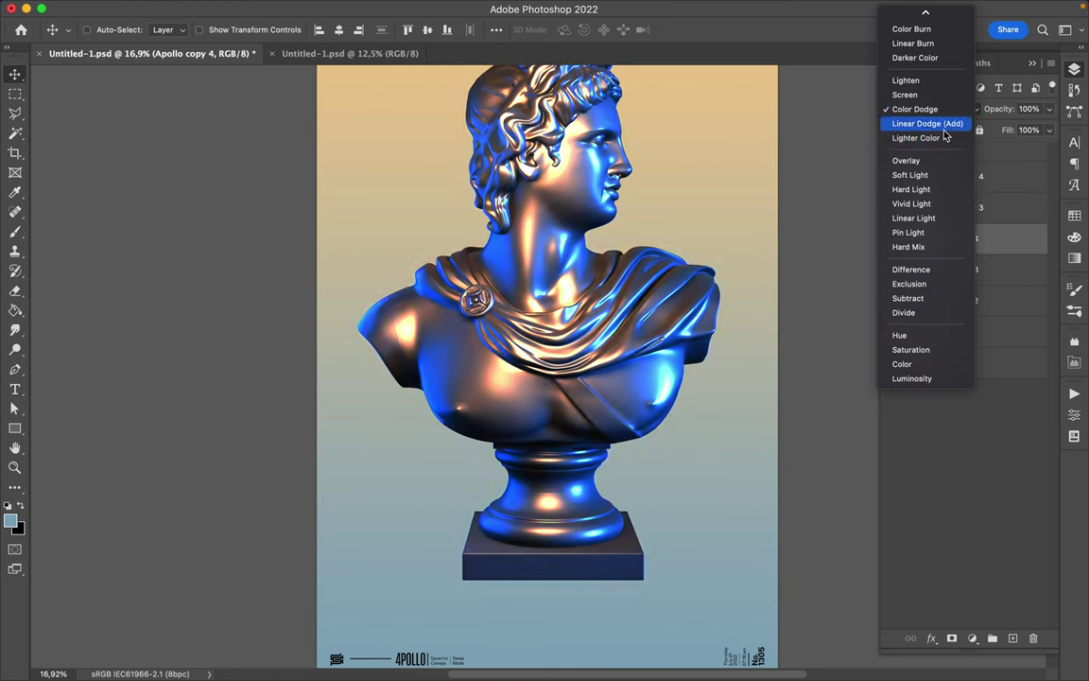
left_click(908, 160)
left_click(1049, 130)
left_click_drag(1051, 152, 987, 153)
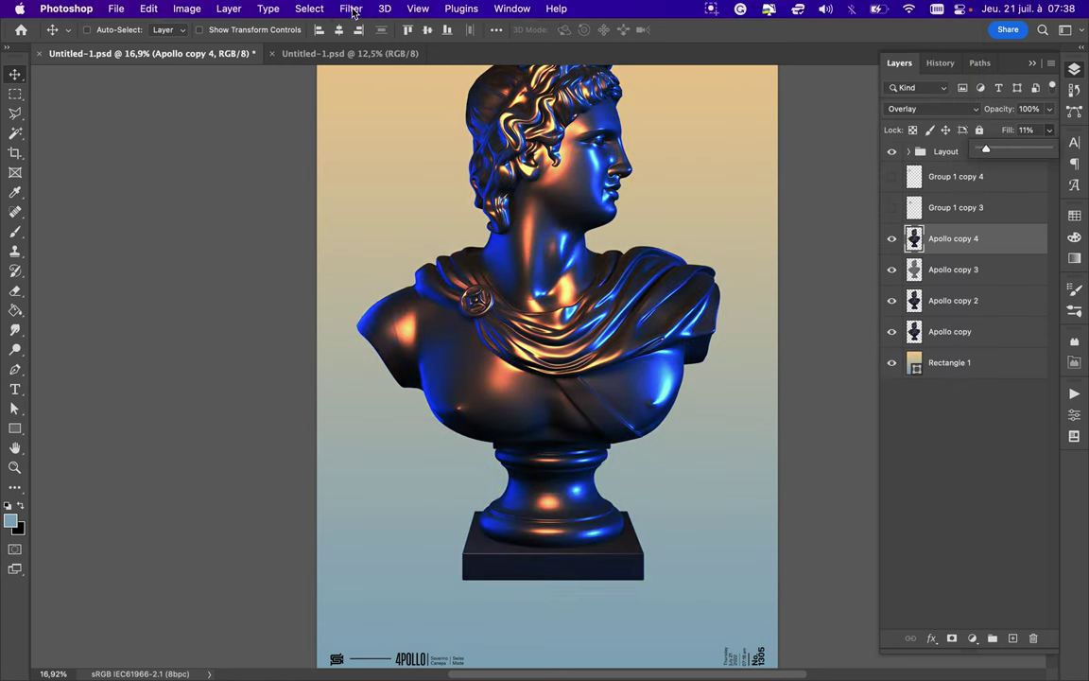
left_click(350, 9)
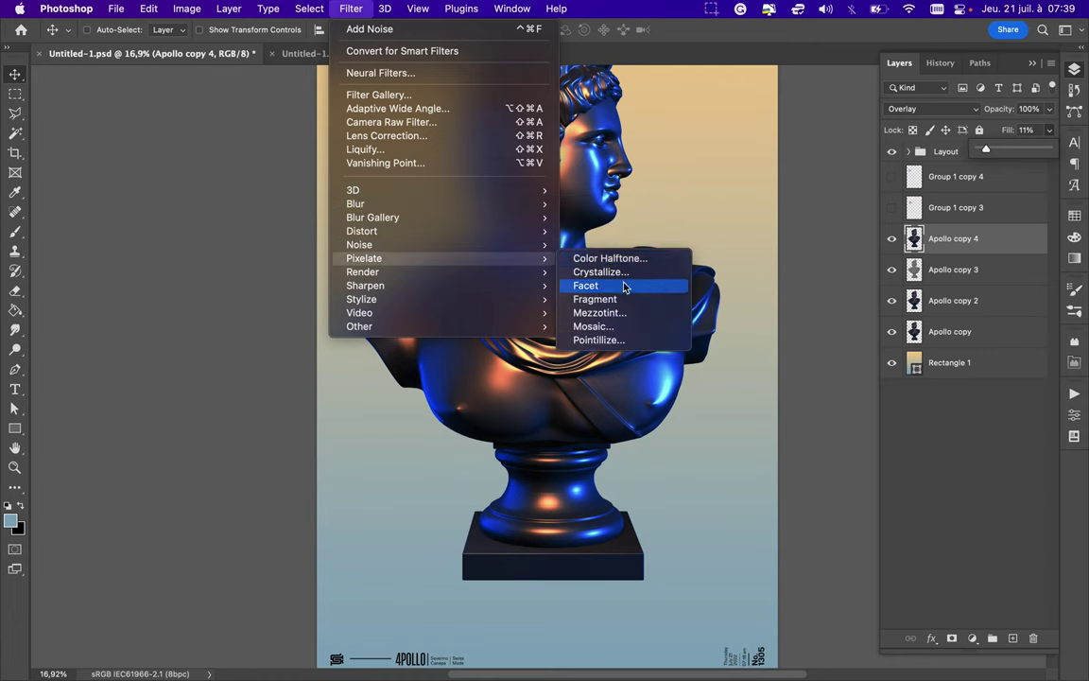
Step: Apply Pixelate > Facet to Apollo copy 4 and drop its fill to 4%
left_click(610, 286)
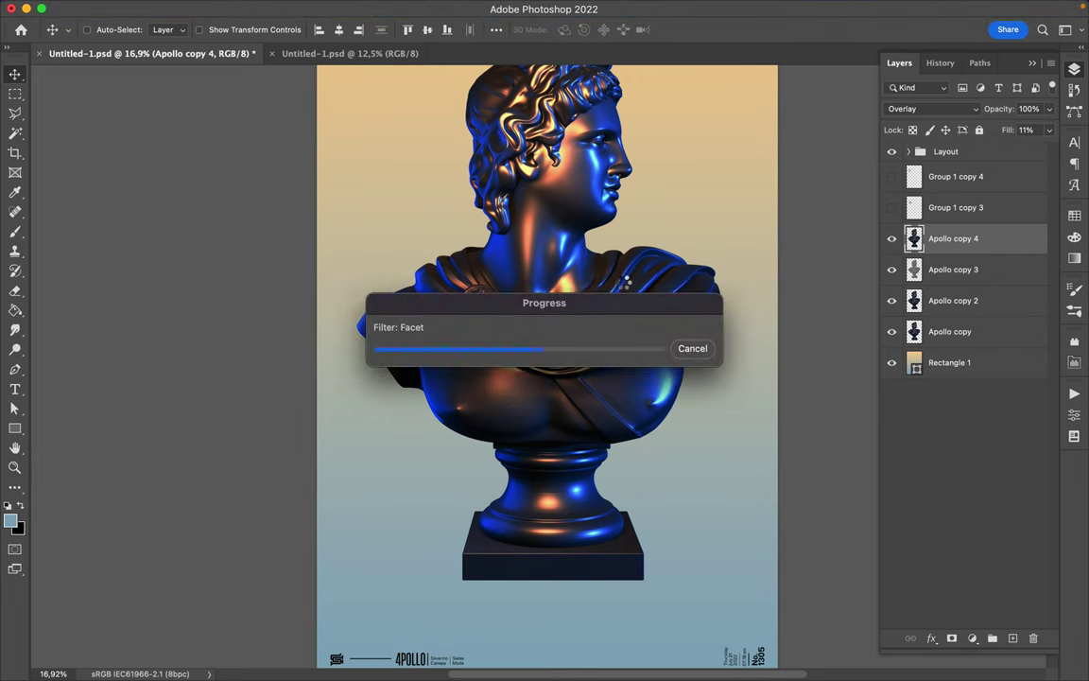
key("alt+bracketright")
key("alt+bracketleft")
left_click(1051, 131)
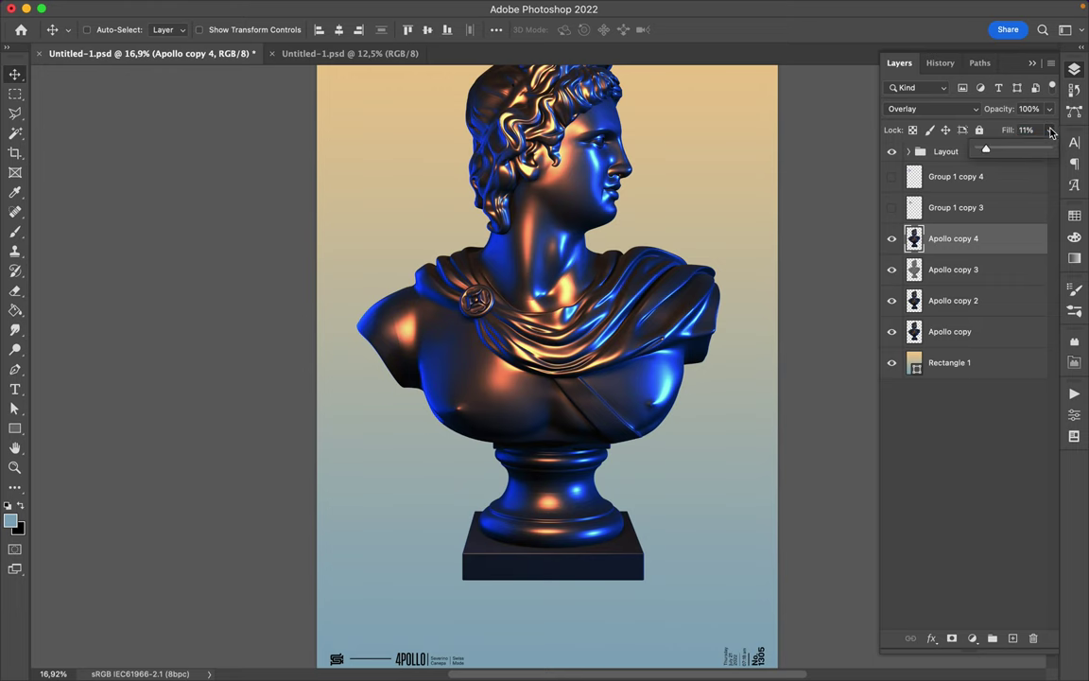
left_click_drag(1048, 151, 983, 156)
scroll(662, 274, "down", 1)
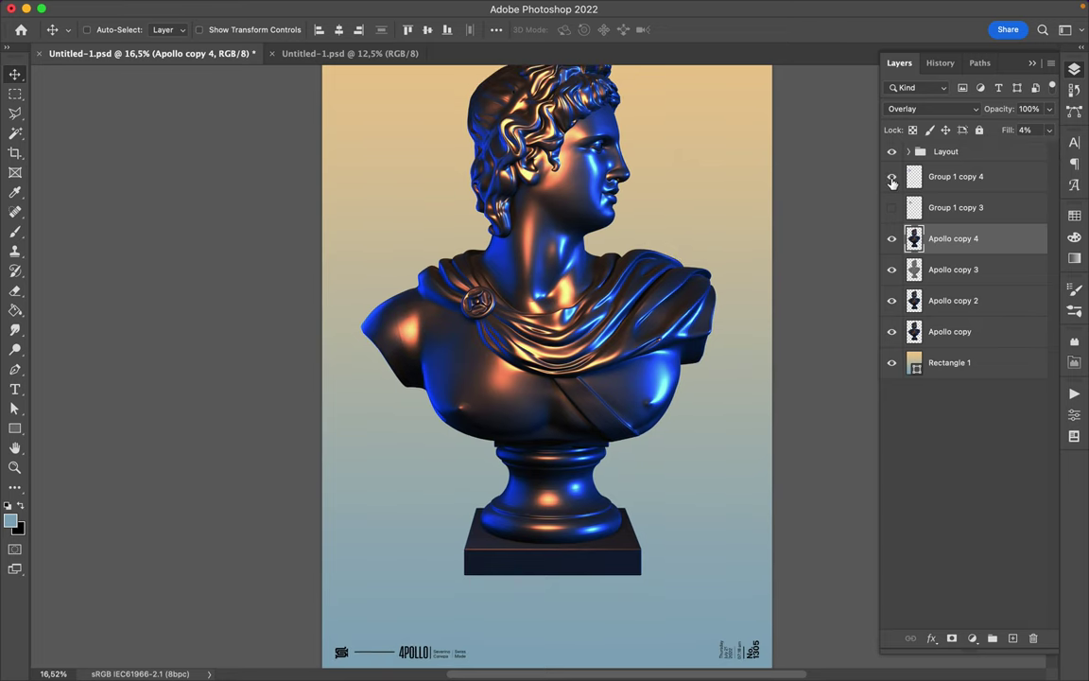
Step: Show both triangle groups, rotate Group 1 copy 3 to 105°, and move it down over the bust
left_click_drag(892, 175, 892, 207)
key("ctrl+t")
key("Escape")
left_click(954, 207)
key("ctrl+t")
mouse_move(432, 243)
left_mouse_down()
mouse_move(518, 244)
mouse_move(532, 221)
mouse_move(711, 457)
left_mouse_up()
key("Return")
left_click_drag(575, 380, 560, 450)
scroll(478, 147, "down", 1)
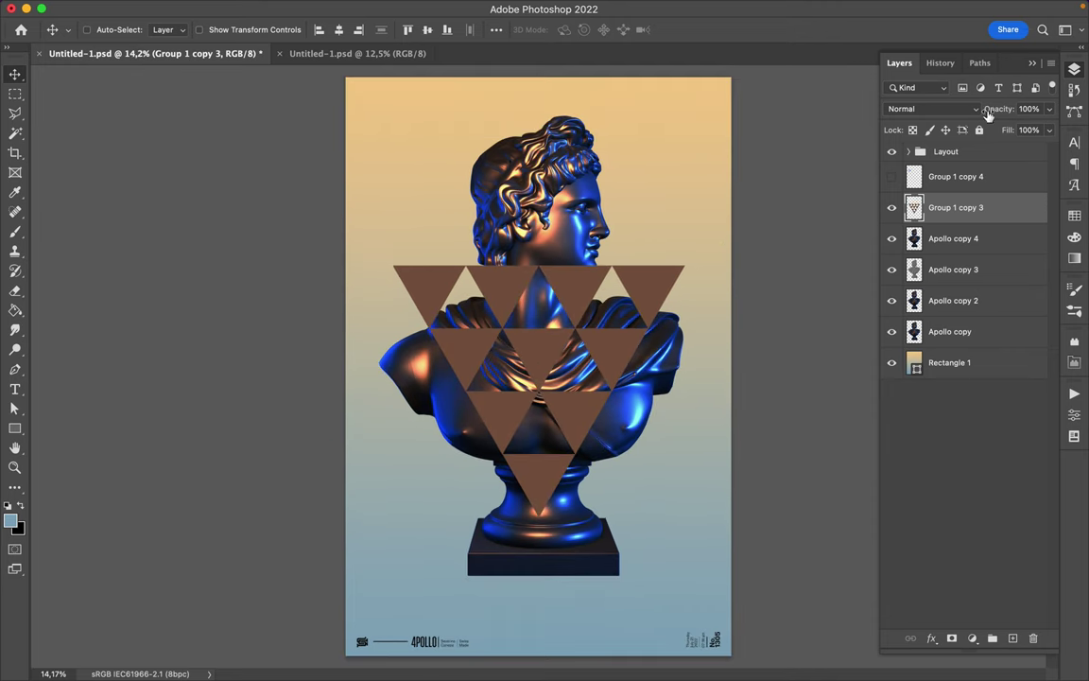
Step: Blend Group 1 copy 3 in Linear Dodge (Add) and duplicate it as Group 1 copy 5
left_click(931, 108)
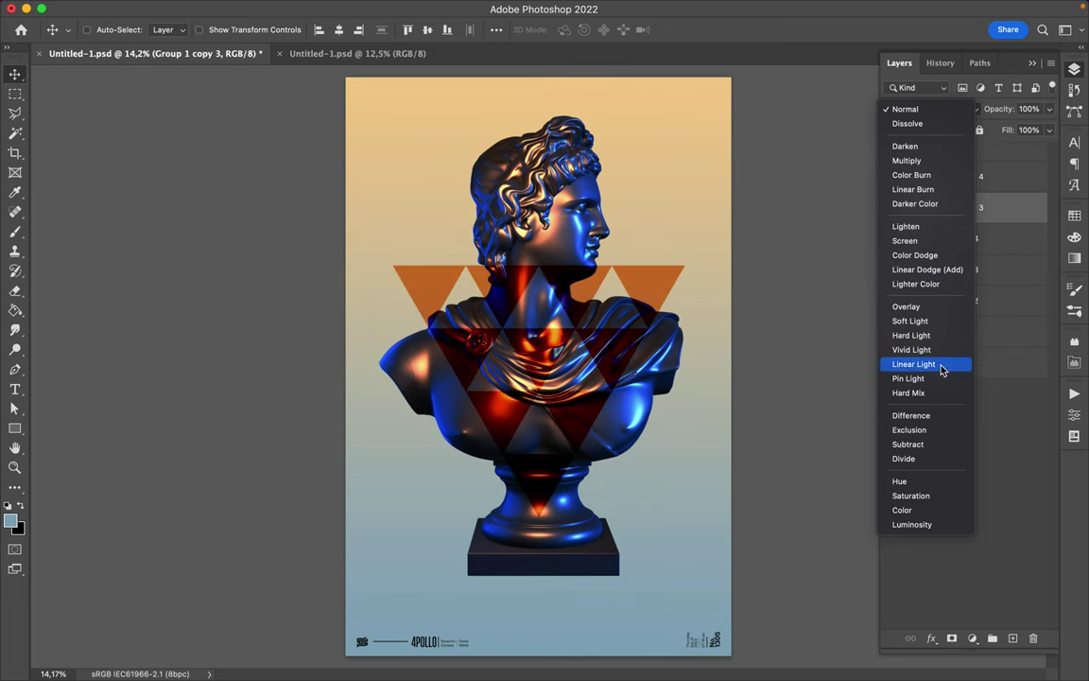
left_click(926, 269)
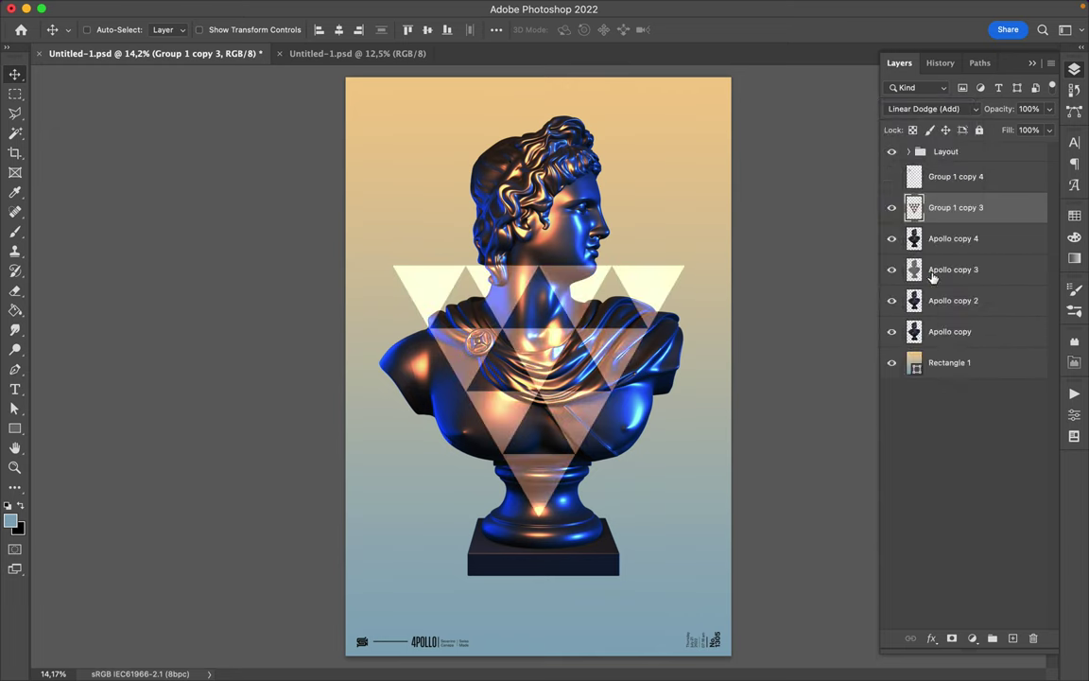
scroll(536, 286, "up", 3)
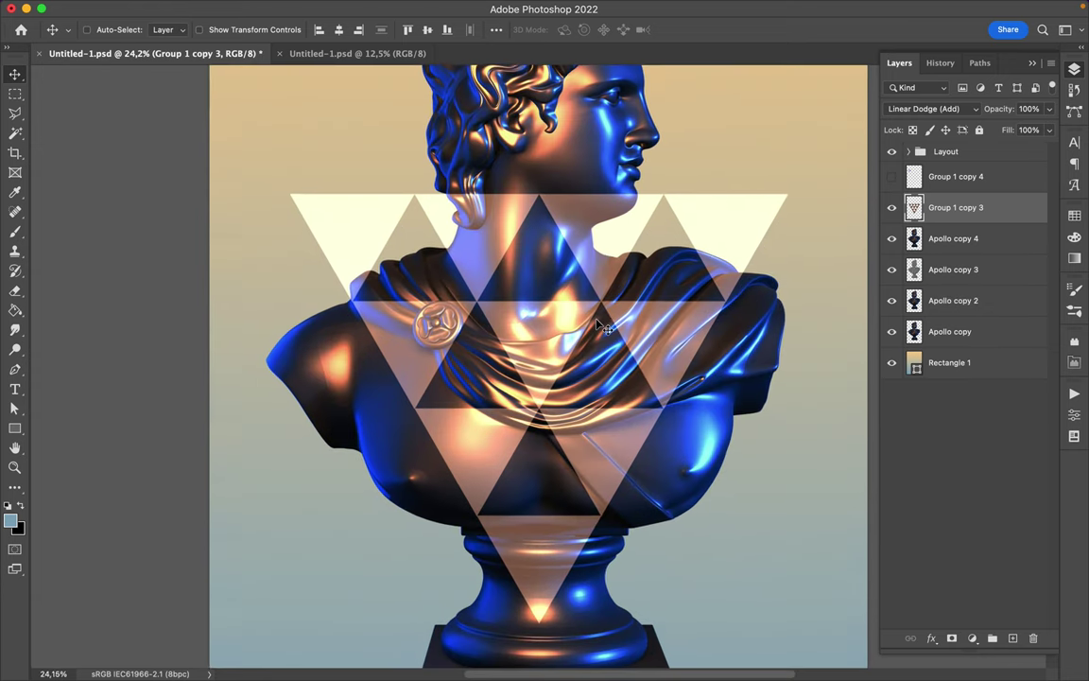
key("ctrl+j")
left_click(348, 8)
mouse_move(361, 299)
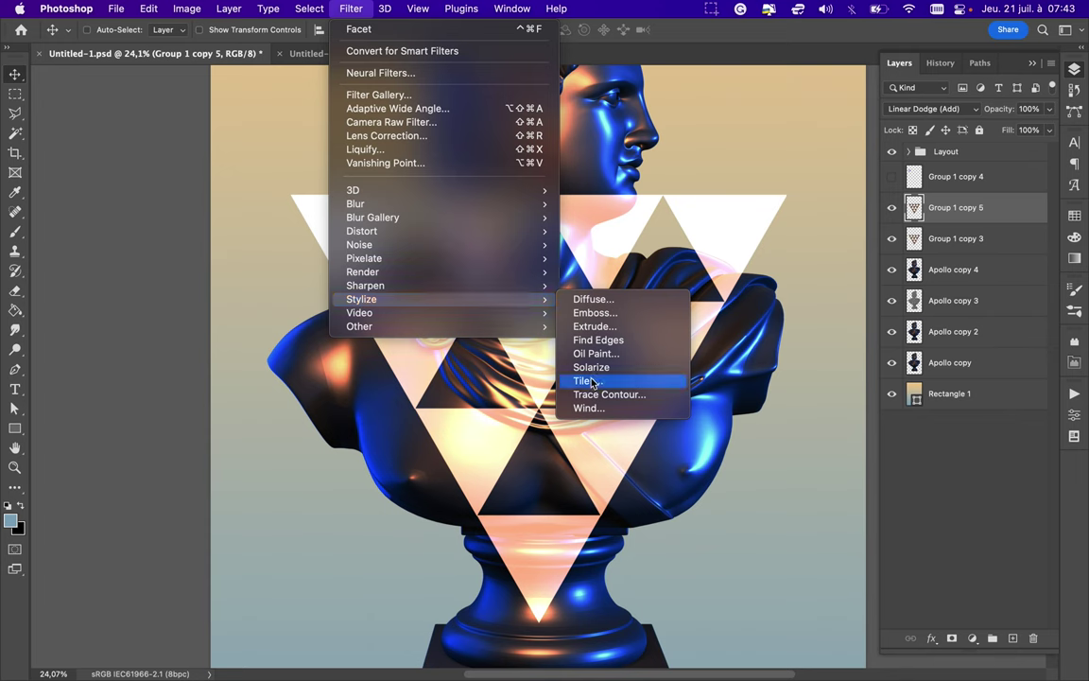
Step: Apply Tiles (10 tiles, 10% offset) to Group 1 copy 5 in Saturation mode, then reselect Apollo copy 4
left_click(587, 380)
left_click(600, 204)
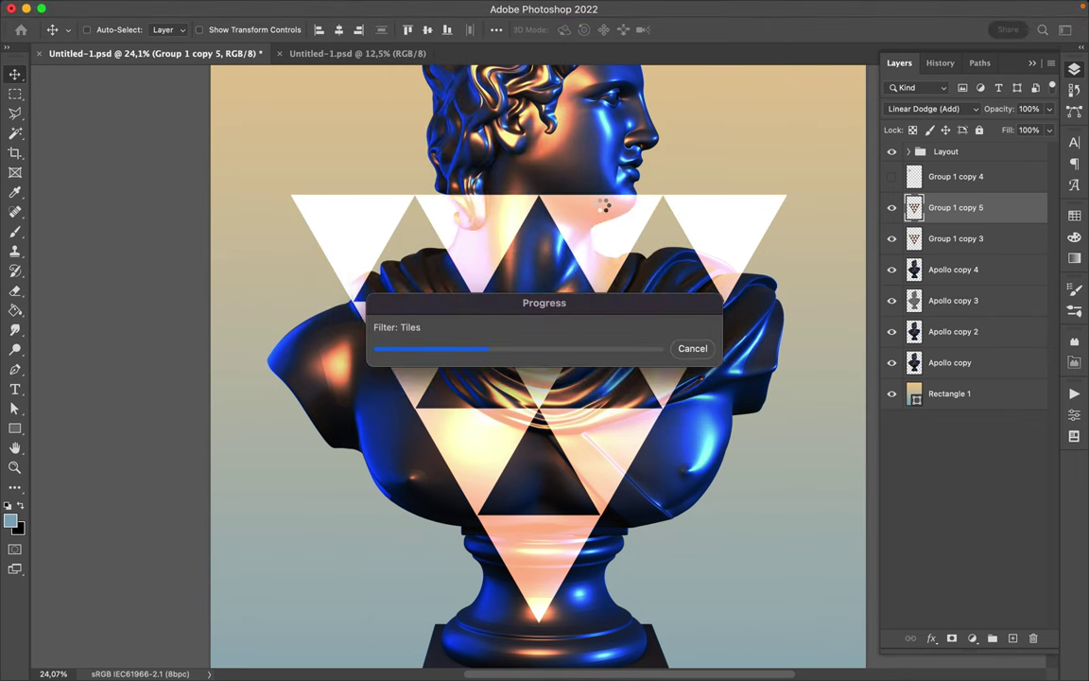
left_click(973, 113)
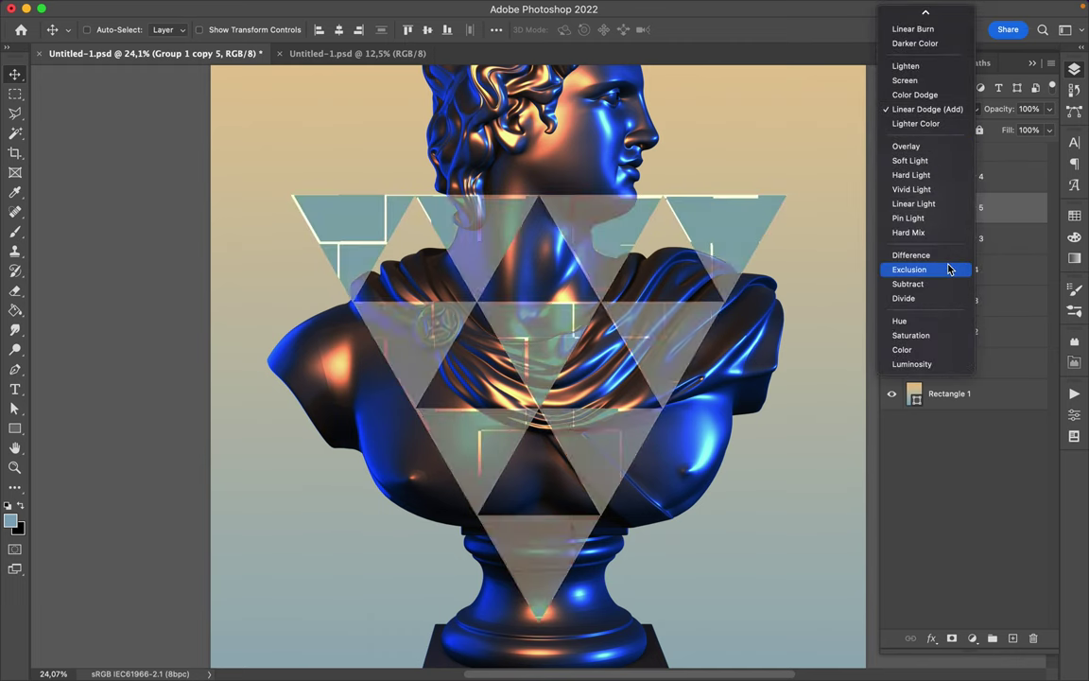
left_click(950, 335)
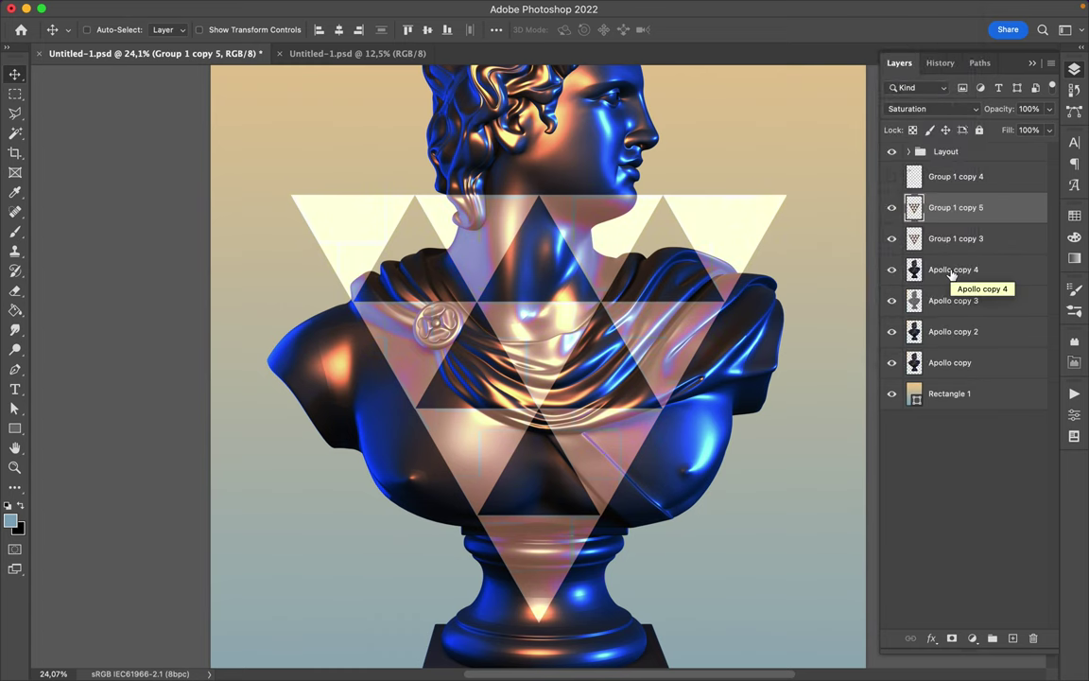
left_click(952, 271)
key("ctrl+0")
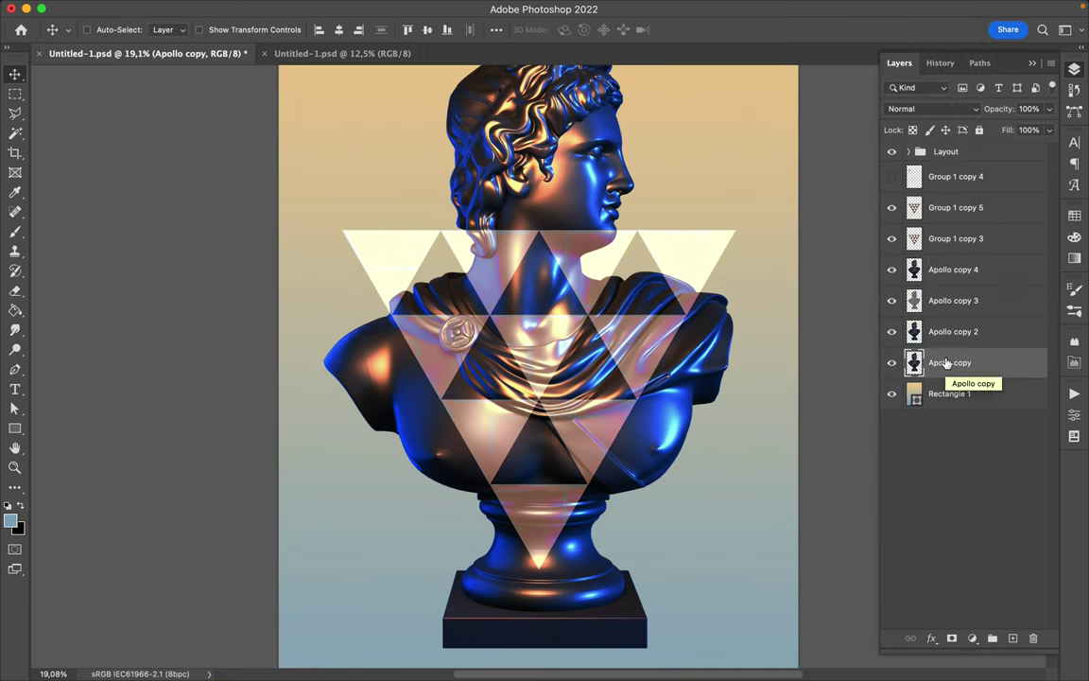
Step: Duplicate the bust as Apollo copy 5 and apply High Pass at radius 100.1 px
left_click_drag(950, 375, 945, 253)
left_click(351, 8)
mouse_move(359, 326)
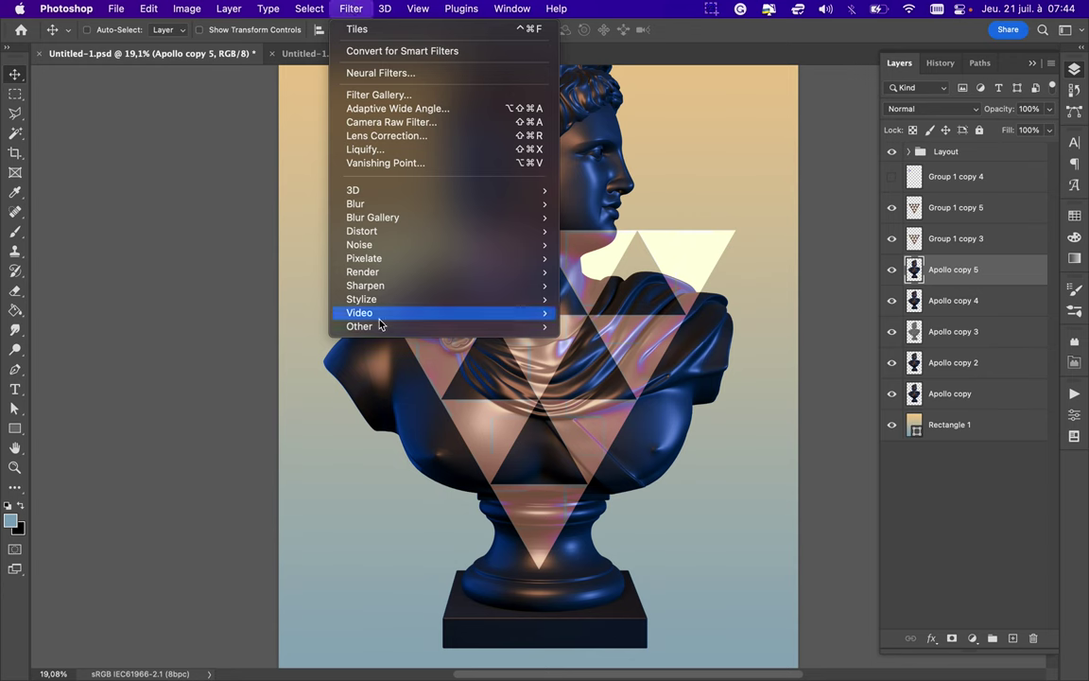
left_click(605, 341)
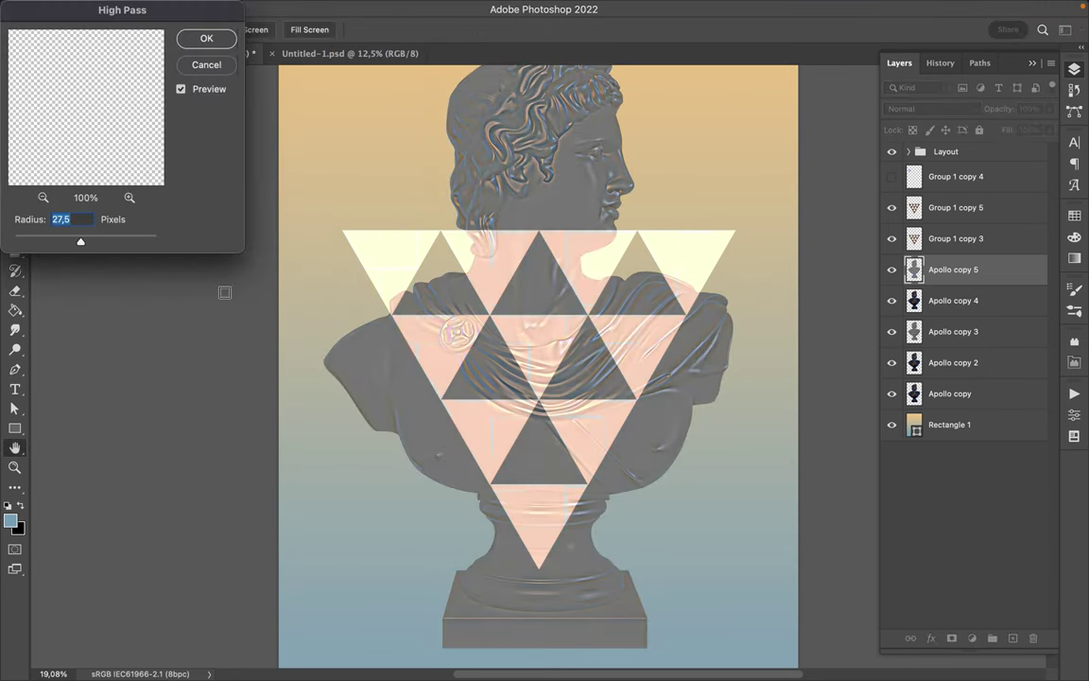
left_click_drag(115, 227, 970, 187)
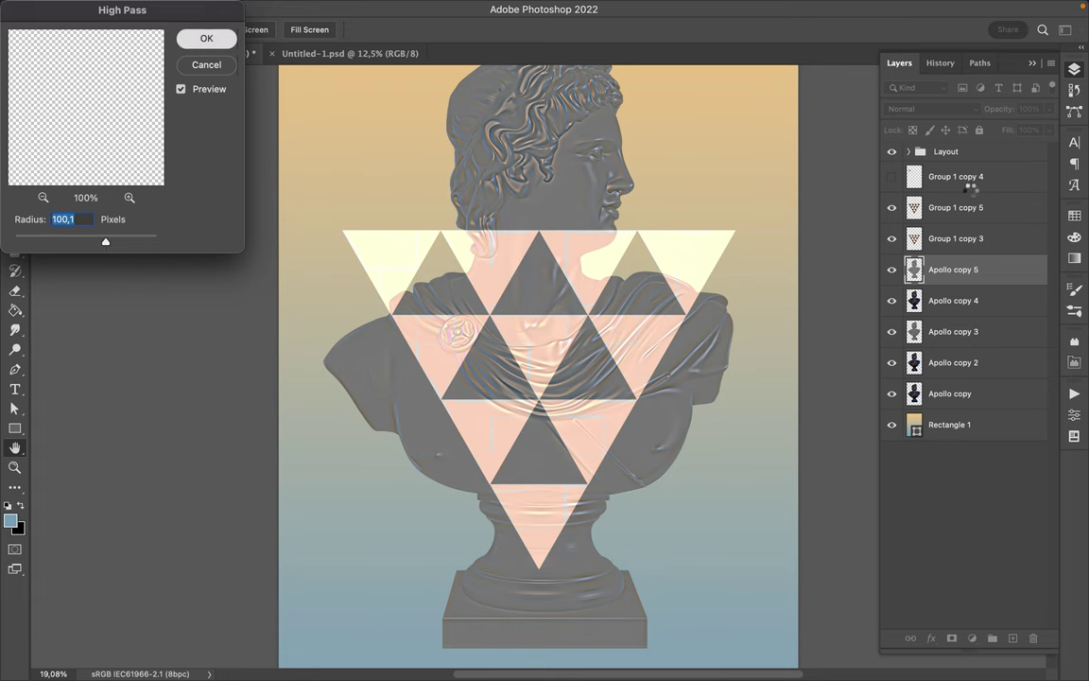
key("Return")
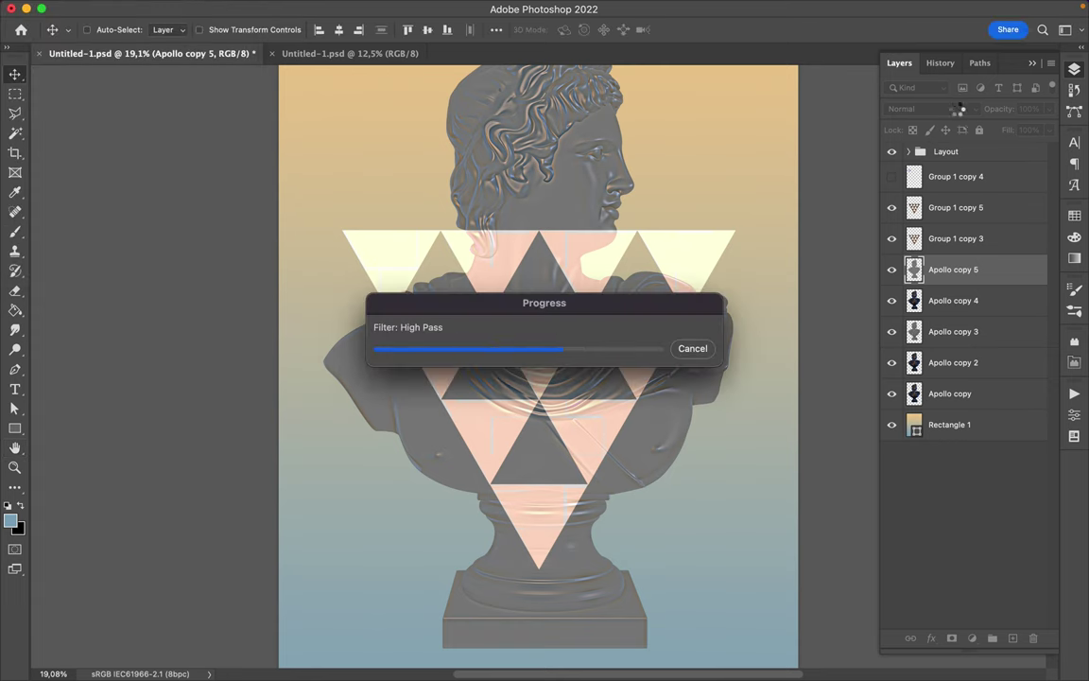
Step: Blend Apollo copy 5 in Overlay and add an empty Layer 1 above Rectangle 1
left_click(955, 108)
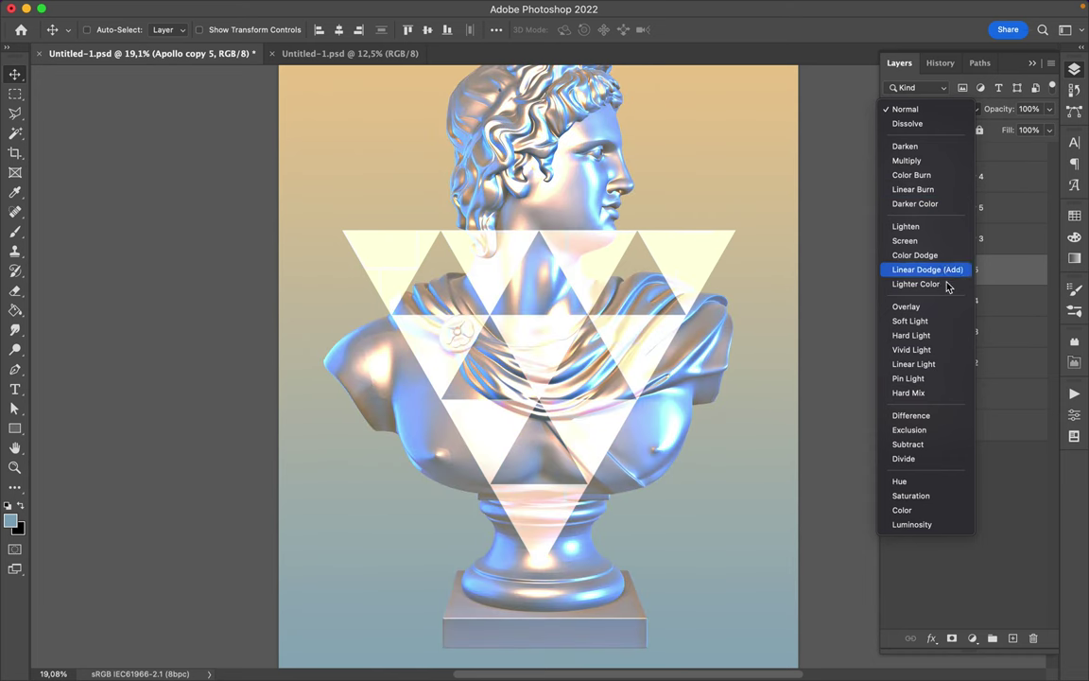
left_click(908, 306)
left_click(1049, 130)
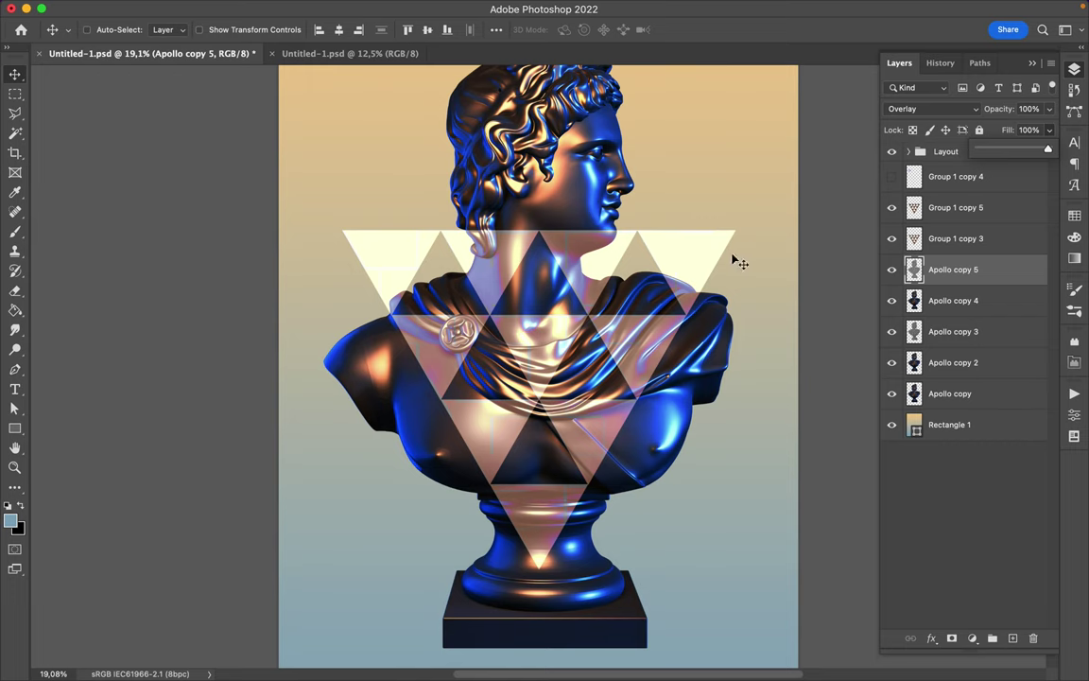
key("super+0")
left_click(949, 424)
left_click(1013, 638)
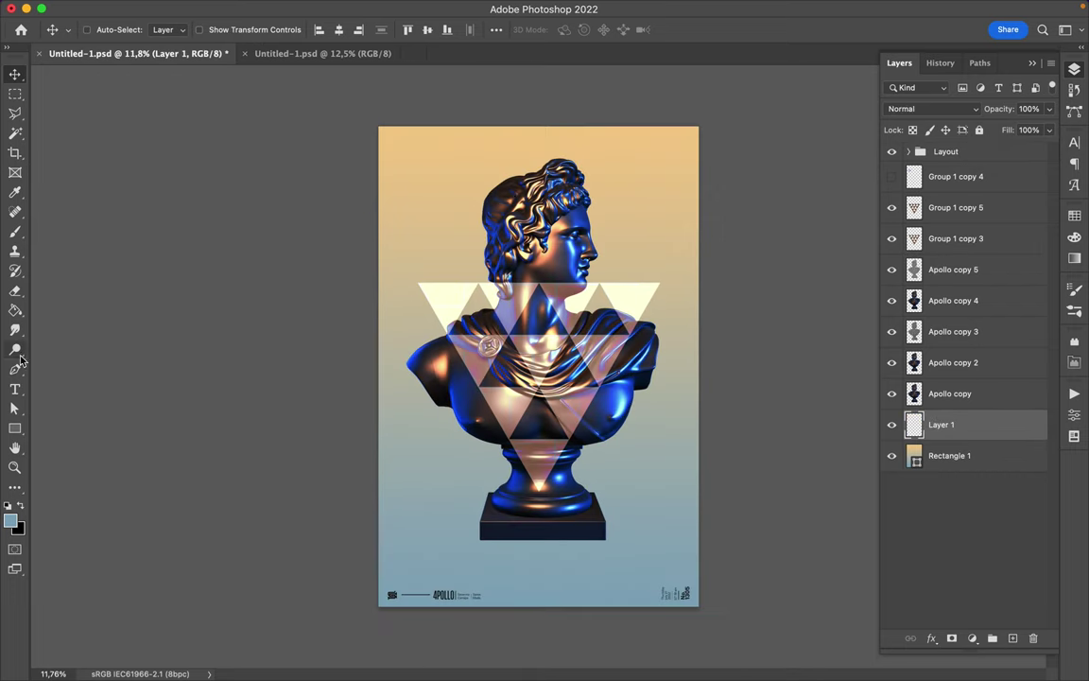
Step: Pick the Gradient Tool and set the gradient's start stop to white
right_click(16, 310)
left_click(66, 306)
left_click(142, 30)
left_click(143, 29)
left_click(111, 31)
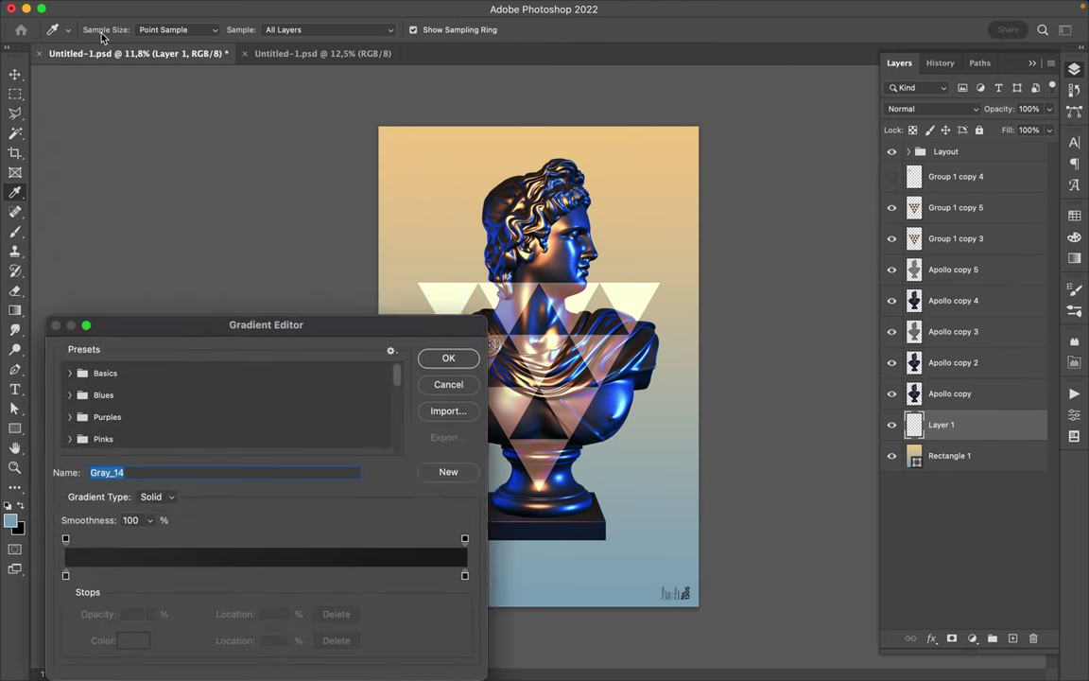
double_click(75, 421)
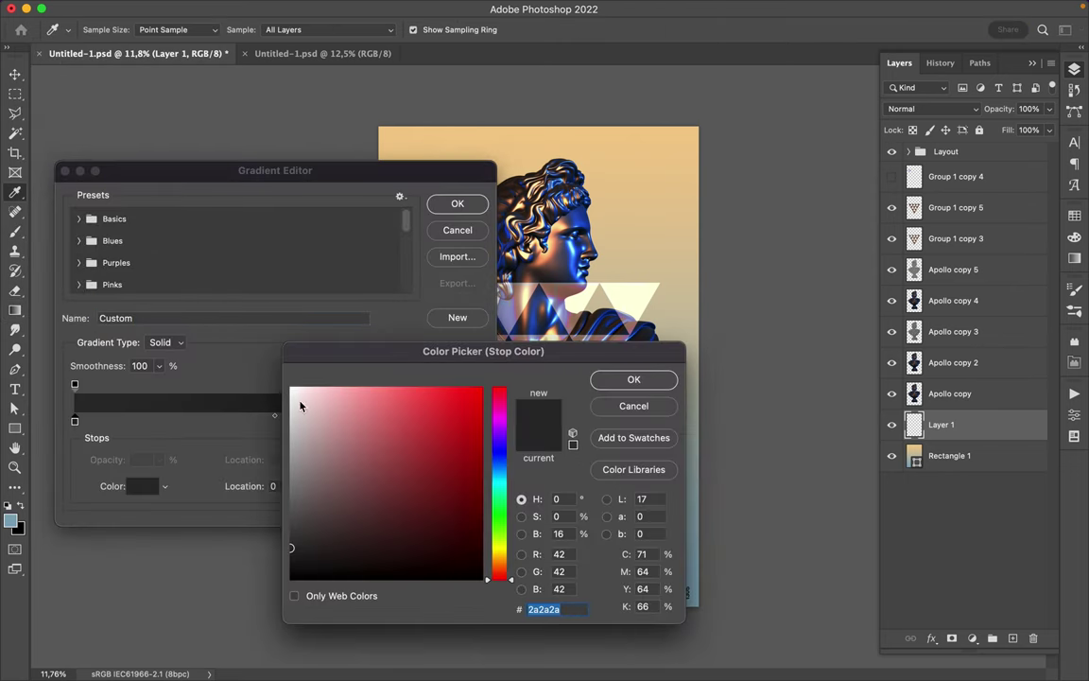
left_click(292, 390)
key("Return")
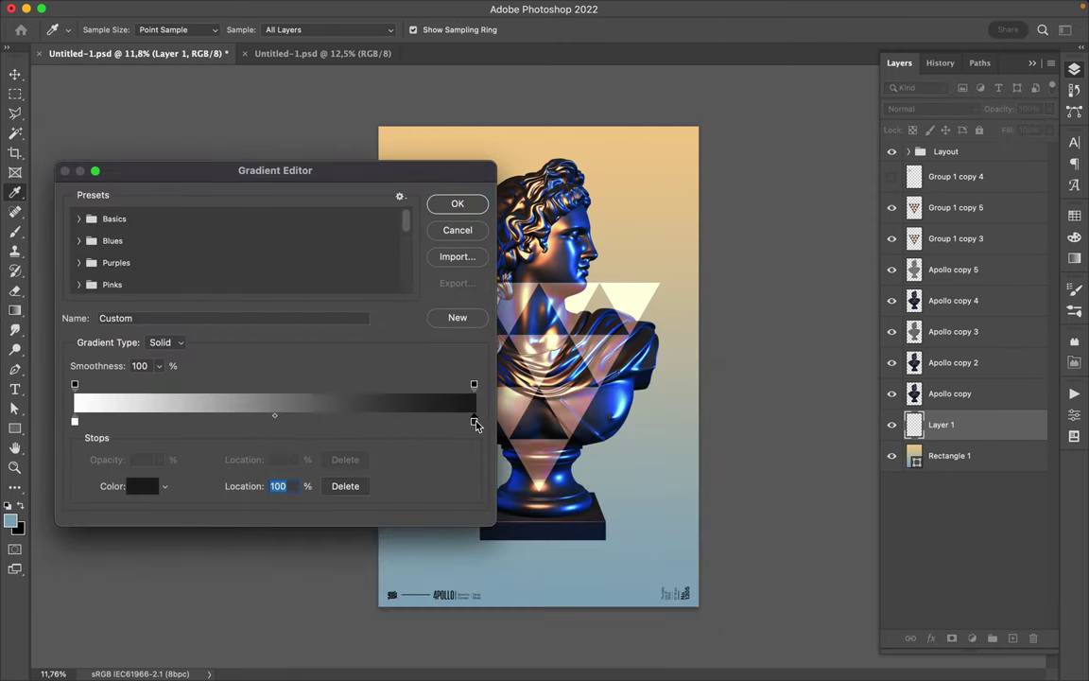
Step: Make the end stop white at 0% opacity and drag a radial glow from the bust's chest
double_click(475, 421)
left_click(293, 390)
key("Return")
left_click(474, 385)
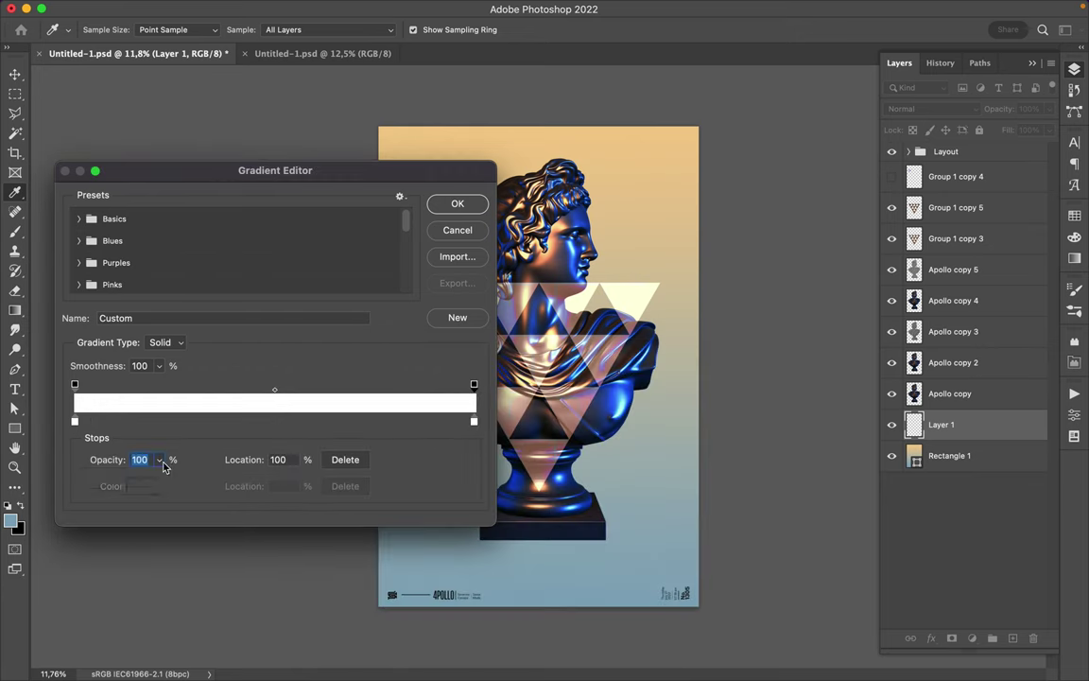
left_click_drag(161, 459, 88, 478)
left_click(458, 203)
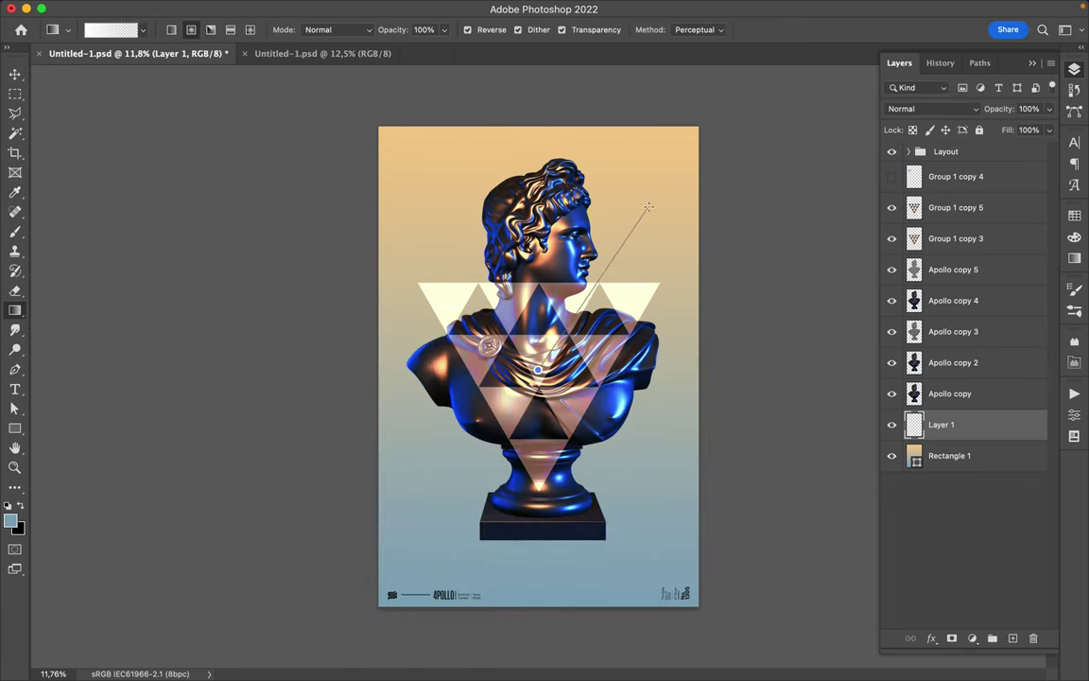
left_click_drag(648, 206, 650, 206)
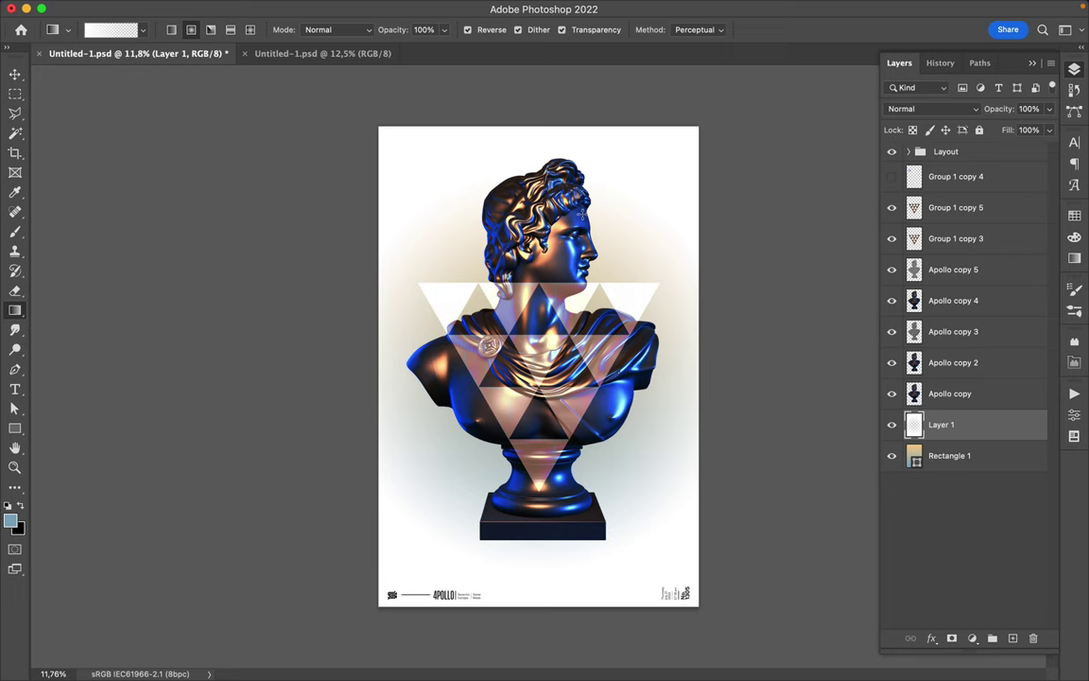
left_click(931, 108)
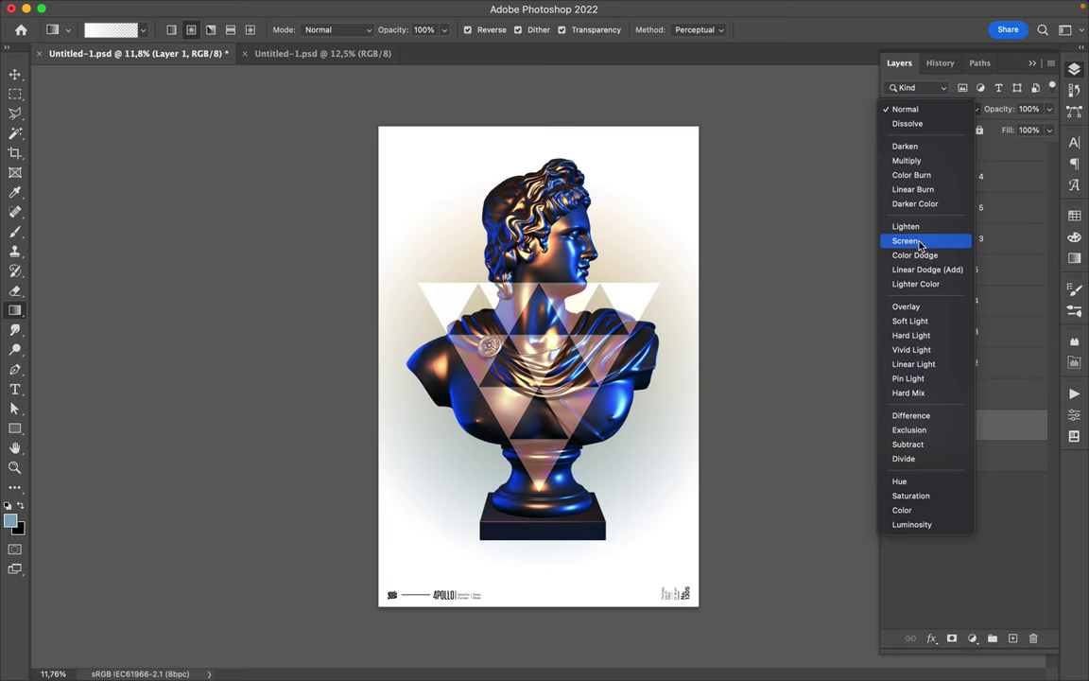
Step: Blend the Layer 1 glow in Screen mode at 40% fill, trying other blend modes too
left_click(905, 240)
left_click(1048, 129)
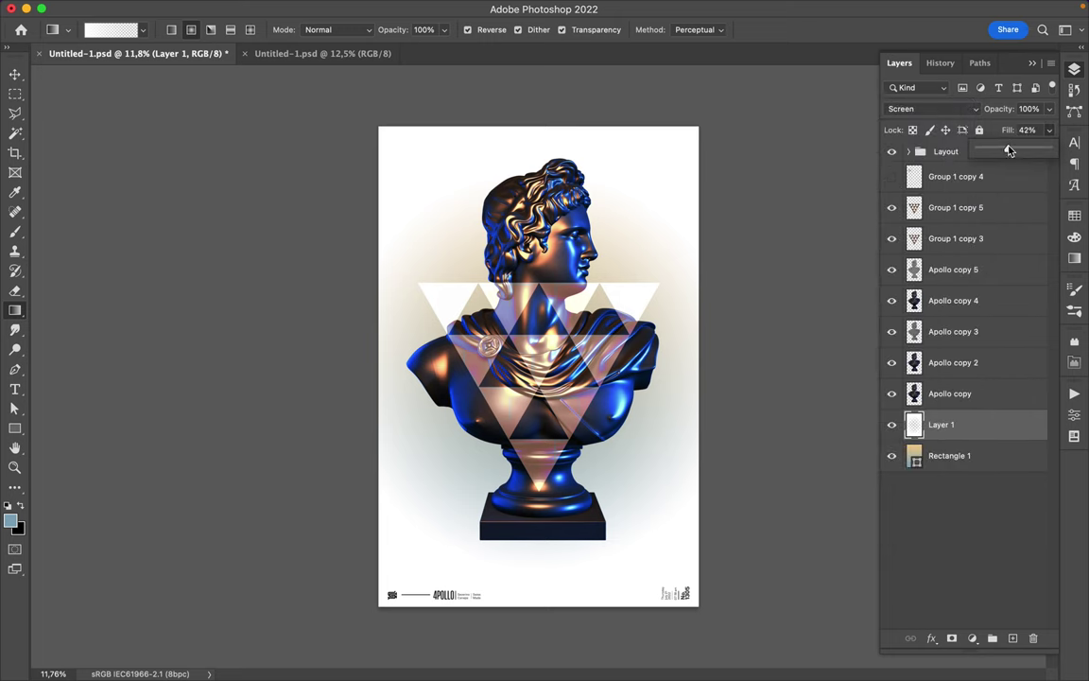
left_click_drag(1049, 150, 1007, 151)
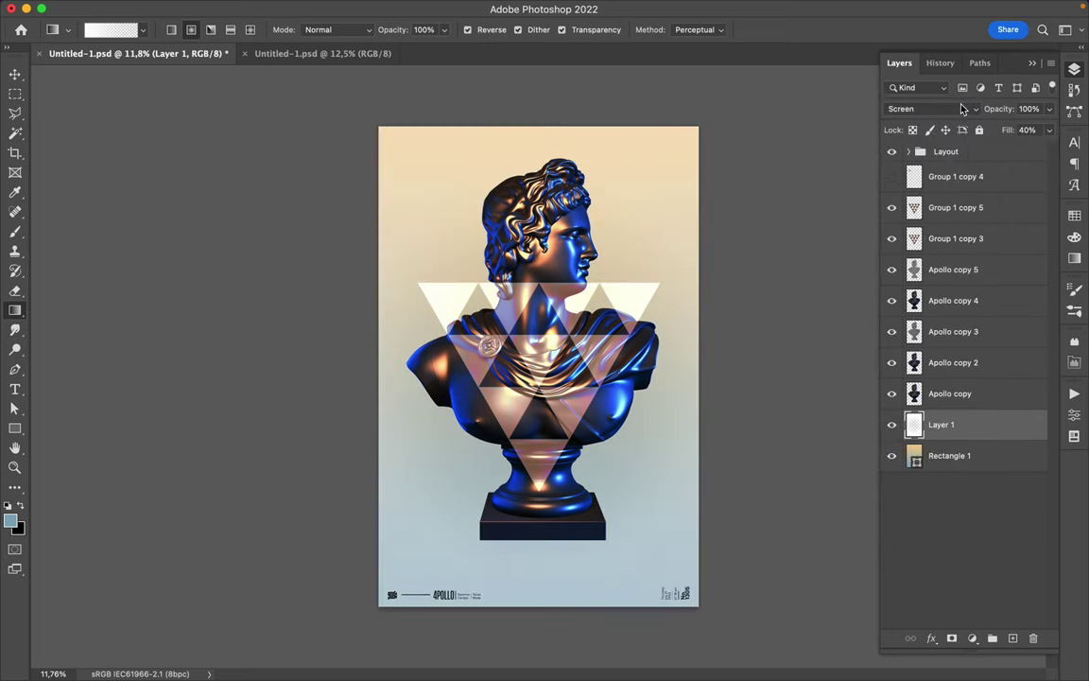
left_click(945, 108)
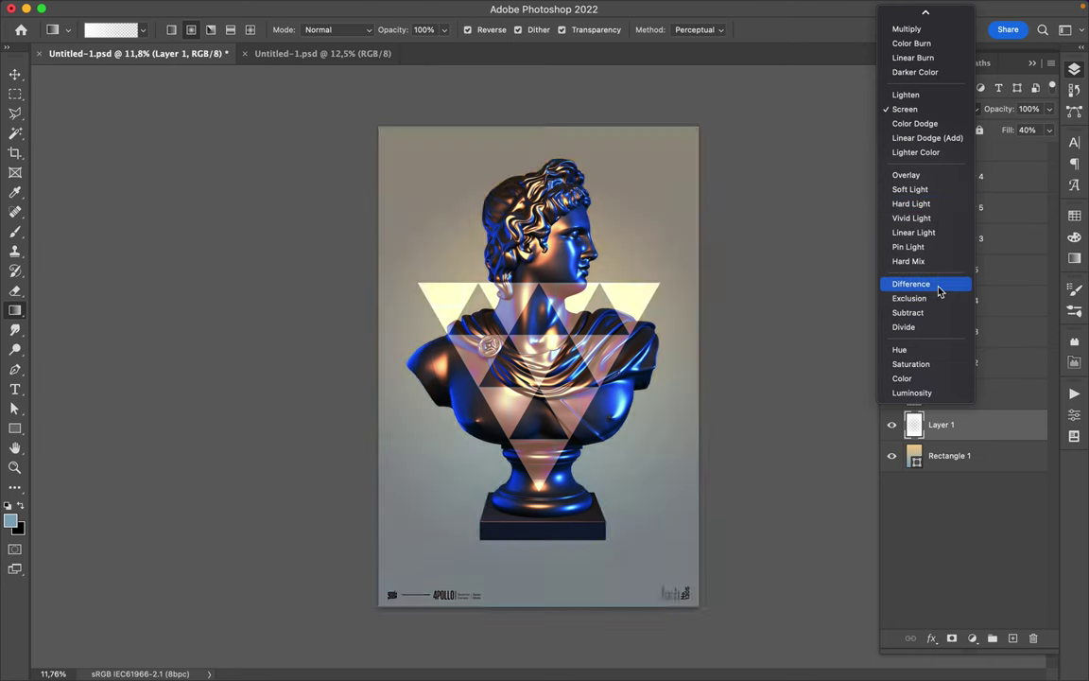
left_click(934, 326)
Step: Nudge all bust and triangle layers slightly lower and save the poster
left_click(971, 210)
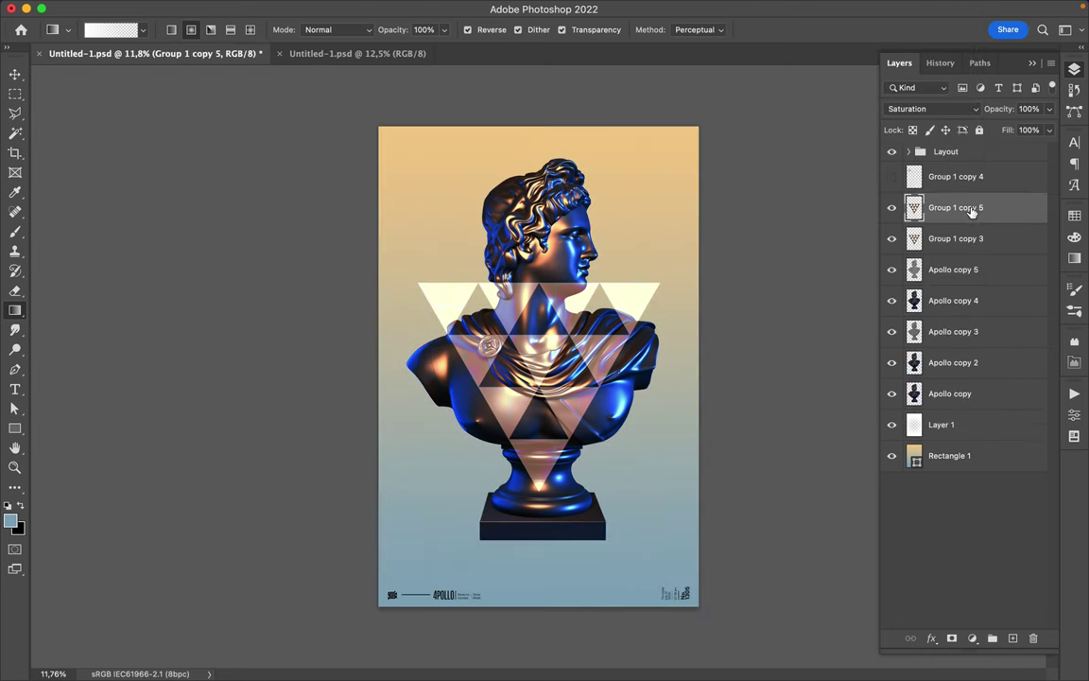
left_click(960, 396, "shift")
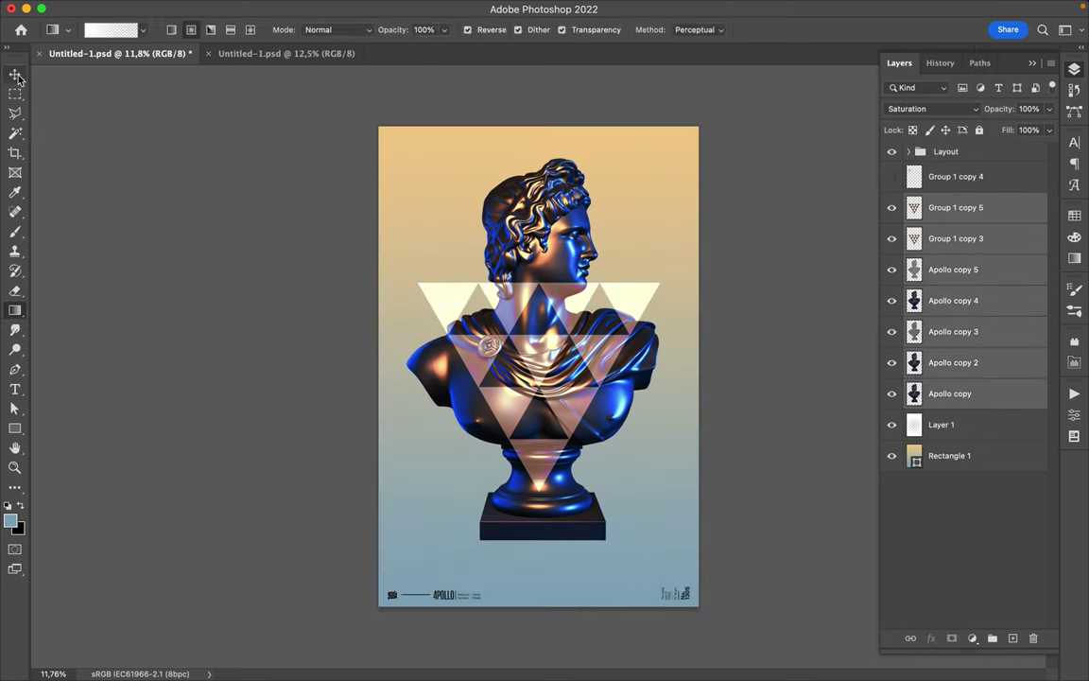
key("v")
left_click_drag(534, 283, 541, 286)
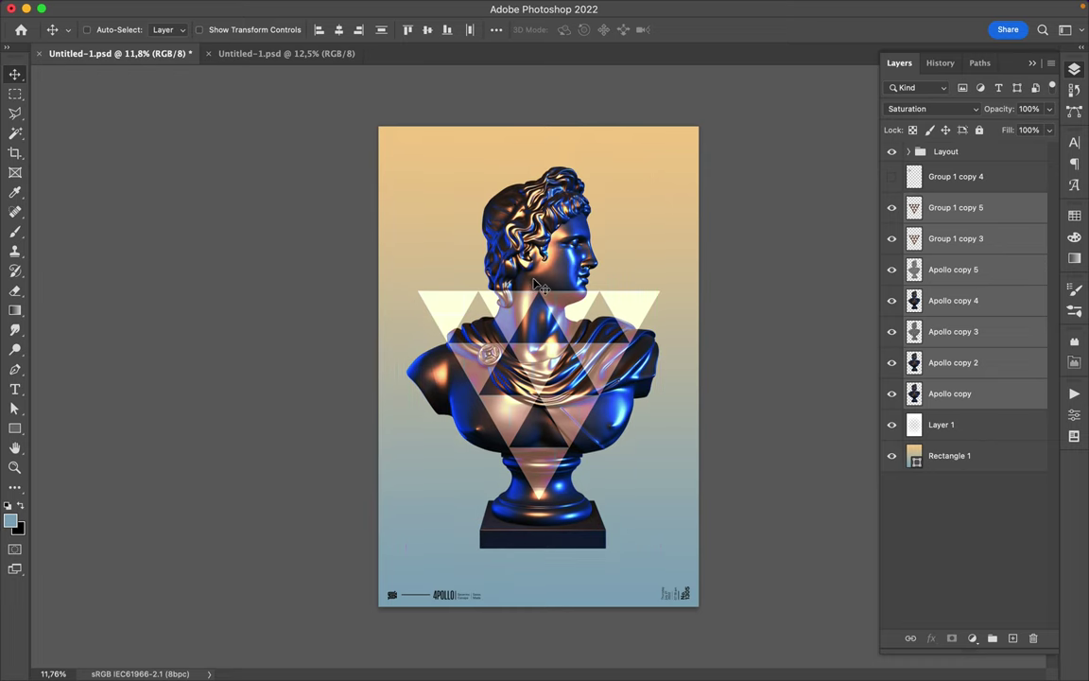
key("ctrl+s")
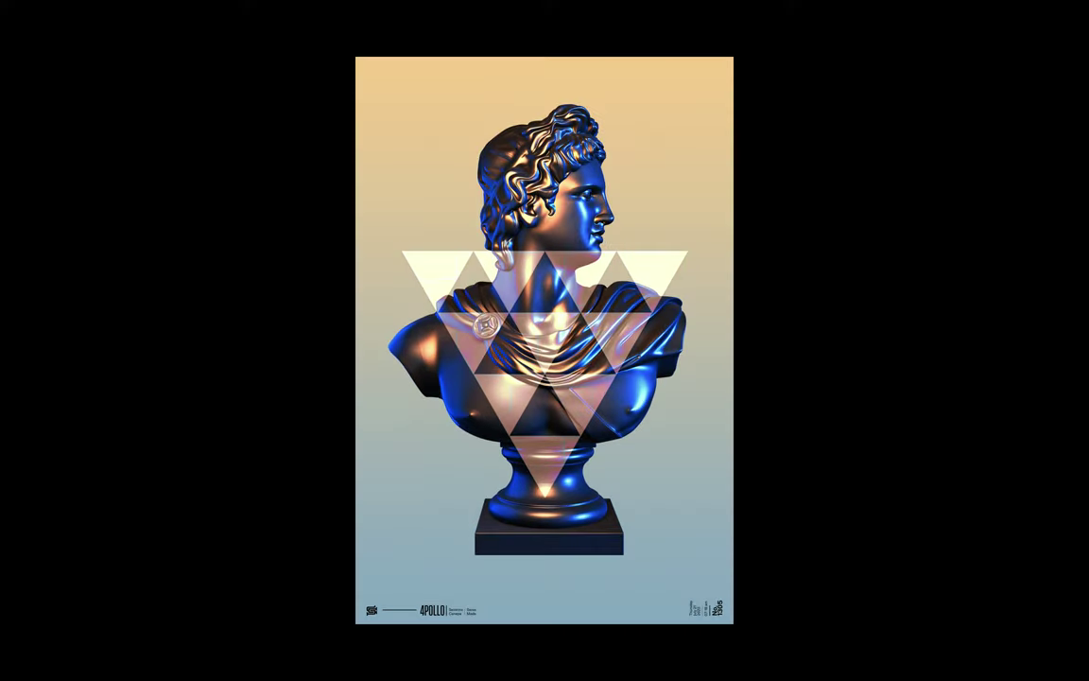